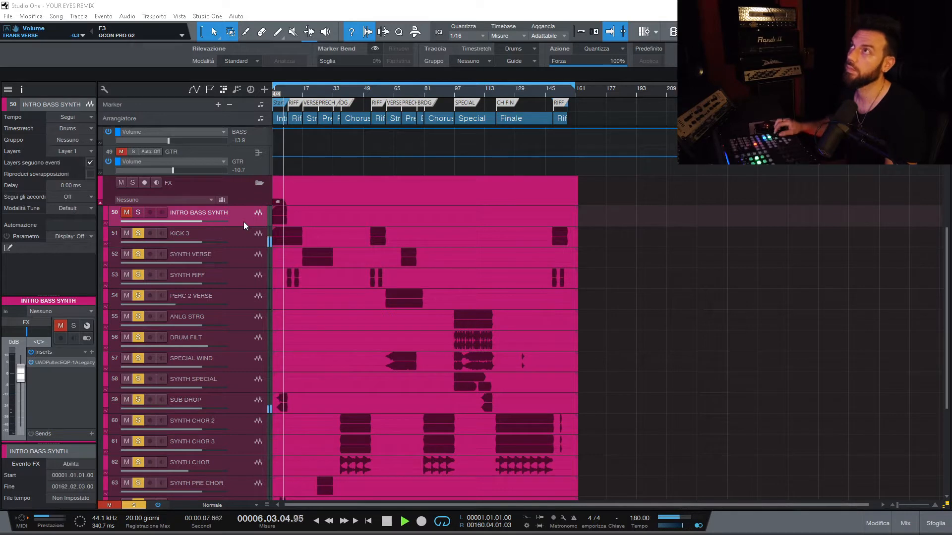
# - Unmute and solo the INTRO BASS SYNTH track, and select the FX folder track
pyautogui.press('m')
pyautogui.press('s')
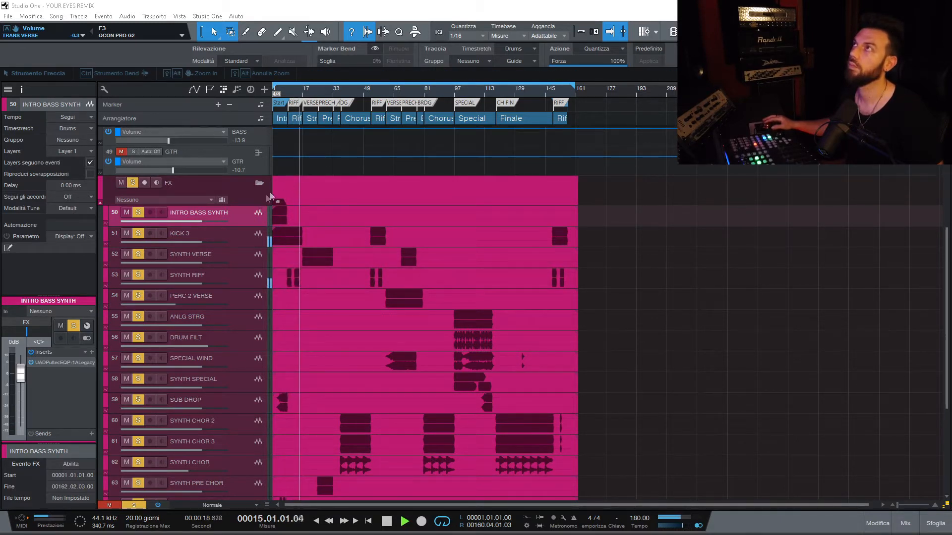
pyautogui.click(255, 200)
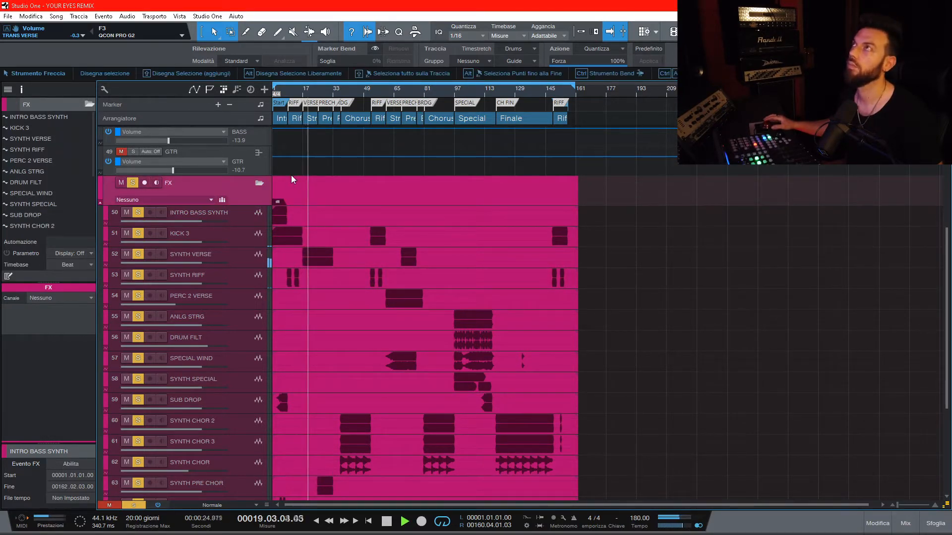
# - Listen to the soloed FX tracks by jumping playback through the verse, pre-chorus, chorus and following song sections
pyautogui.click(321, 94)
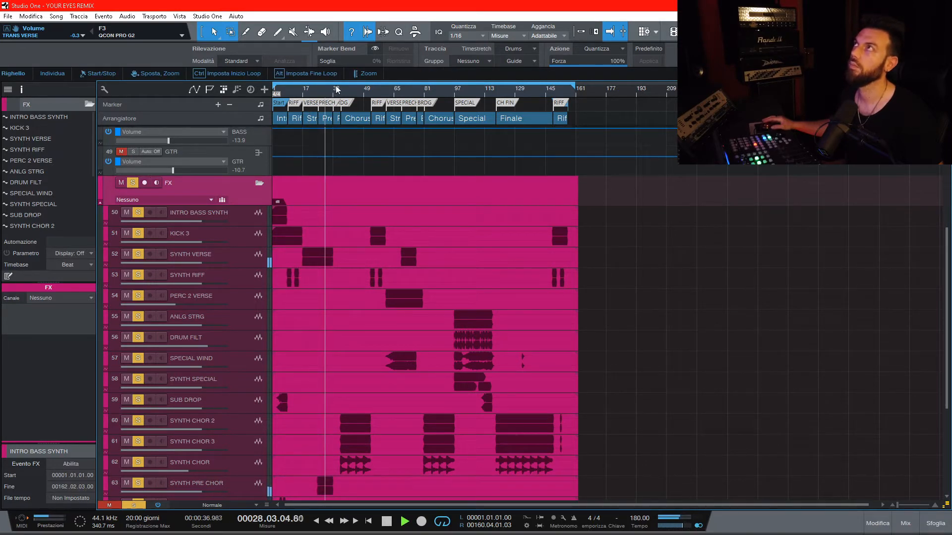
pyautogui.click(336, 90)
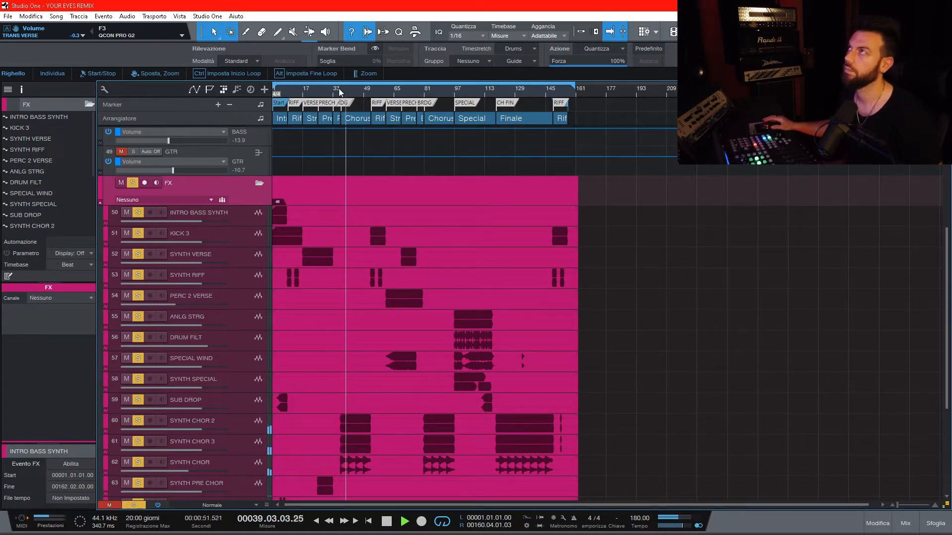
pyautogui.click(366, 88)
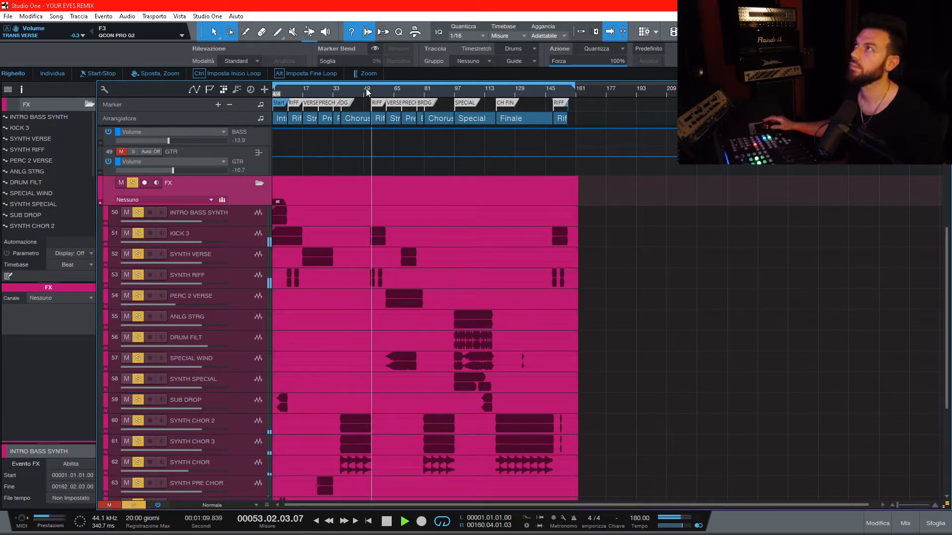
pyautogui.press('n')
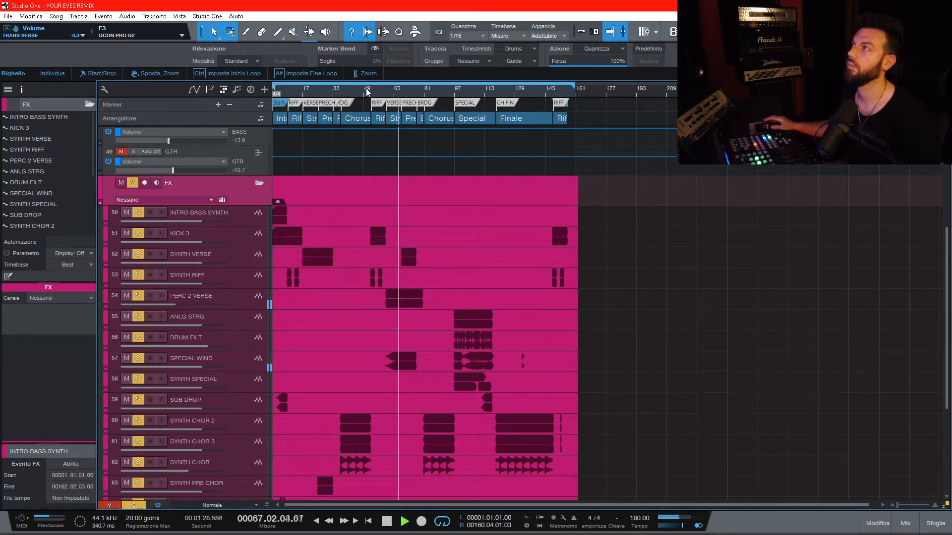
pyautogui.hotkey('shift', 'n')
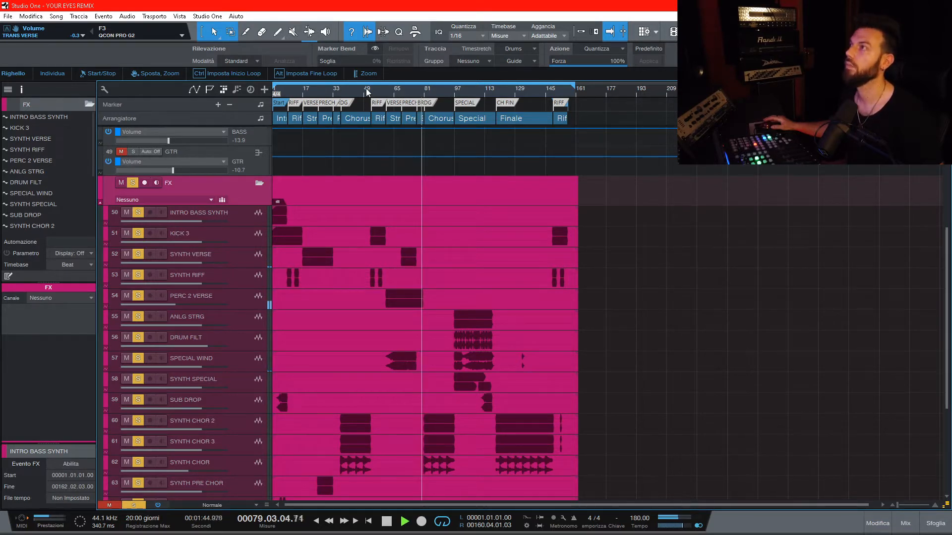
pyautogui.hotkey('shift', 'n')
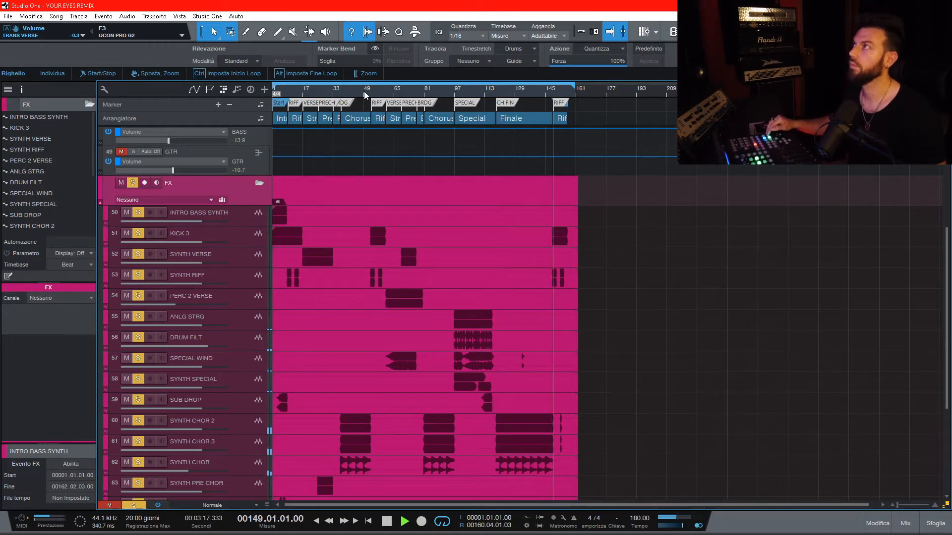
pyautogui.press('space')
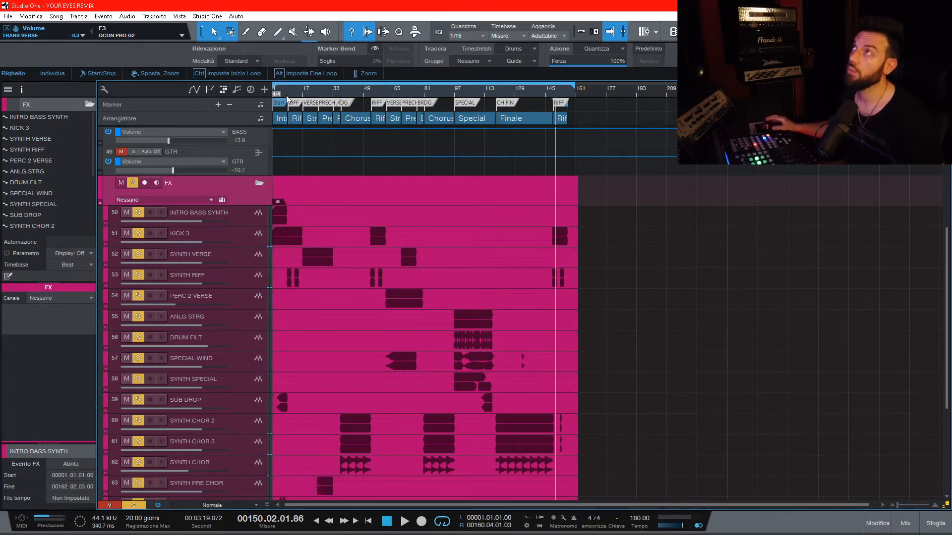
# - Show the mixer and inspect the MAGENTASSTRIP and StandardCLIP inserts on the FX bus
pyautogui.scroll(-3, 220, 338)
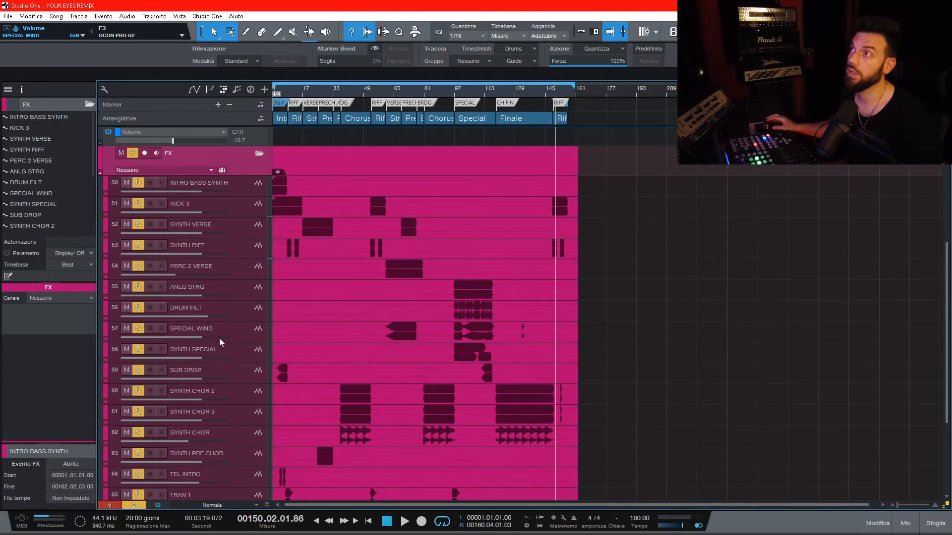
pyautogui.scroll(-4, 219, 425)
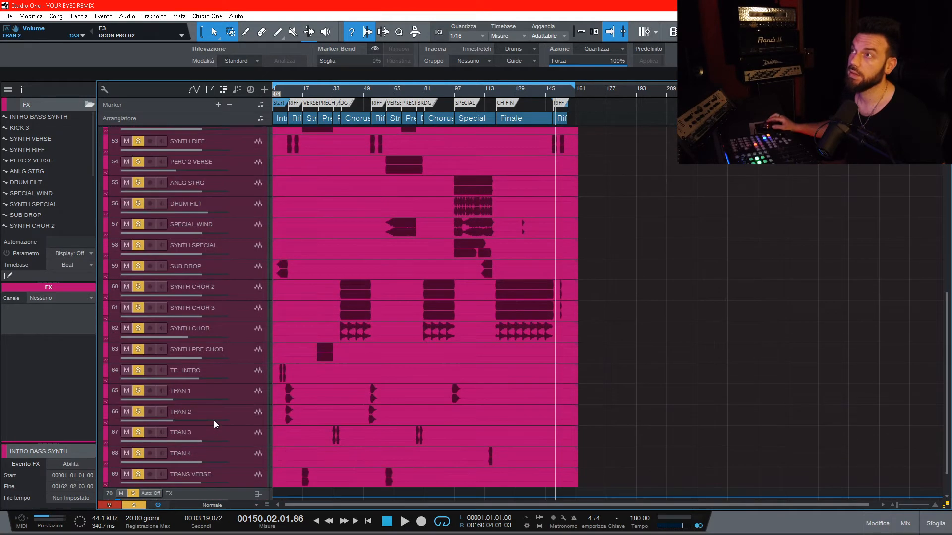
pyautogui.scroll(7, 195, 426)
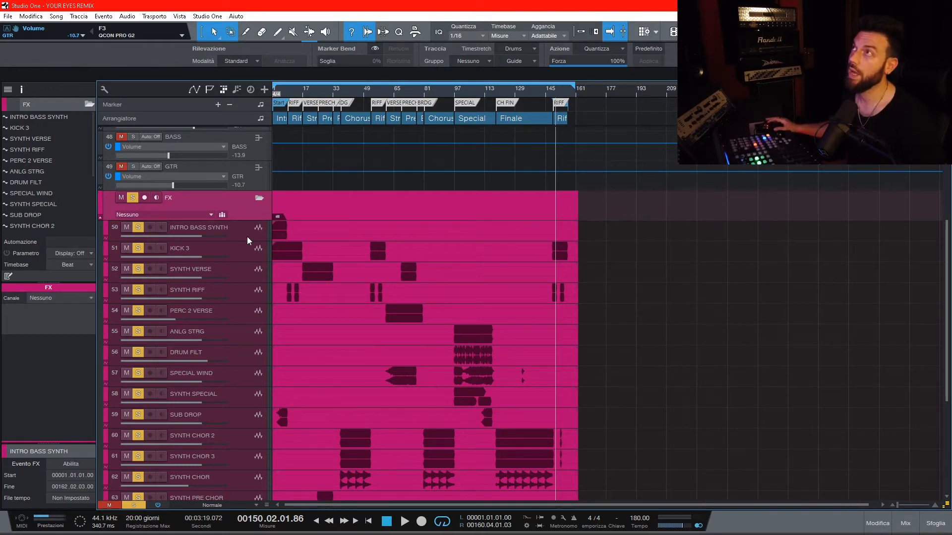
pyautogui.scroll(-1, 247, 236)
pyautogui.scroll(-5, 247, 242)
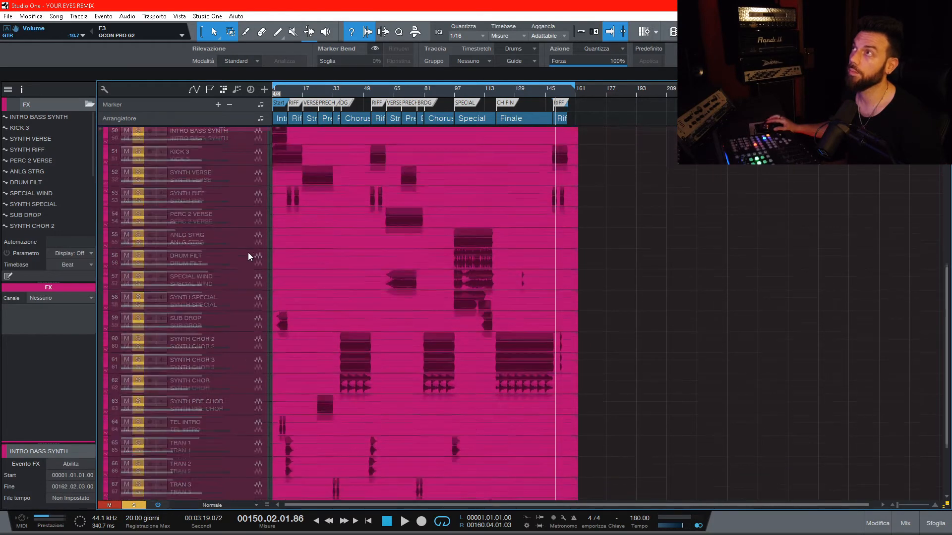
pyautogui.press('F3')
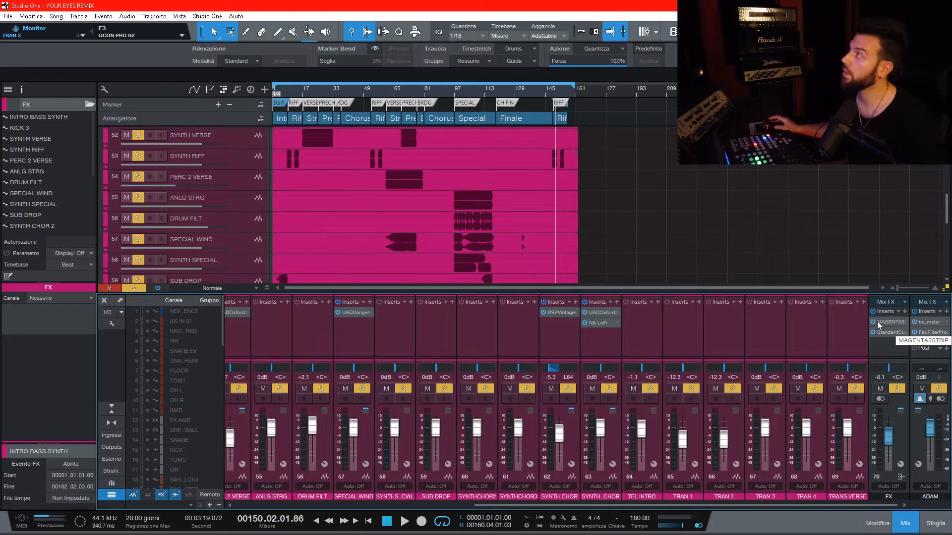
pyautogui.click(886, 324)
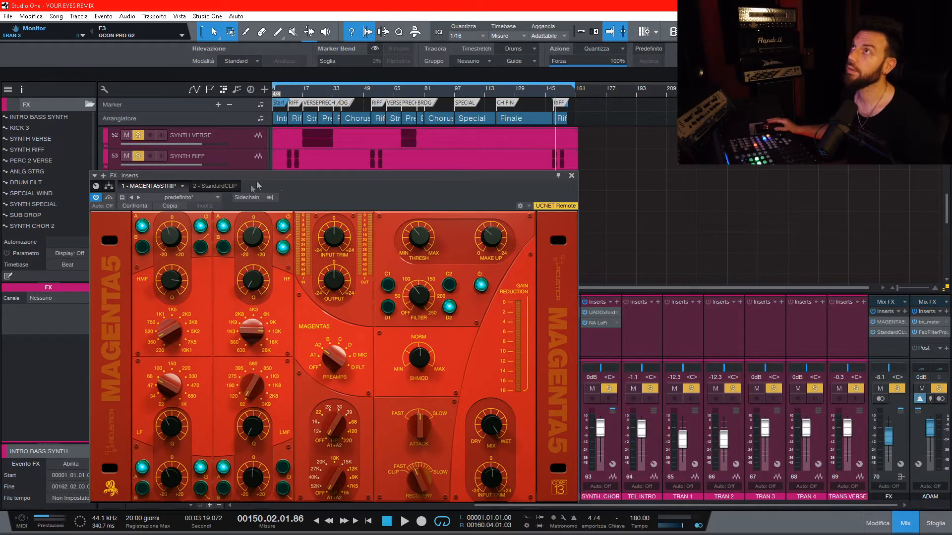
pyautogui.click(219, 187)
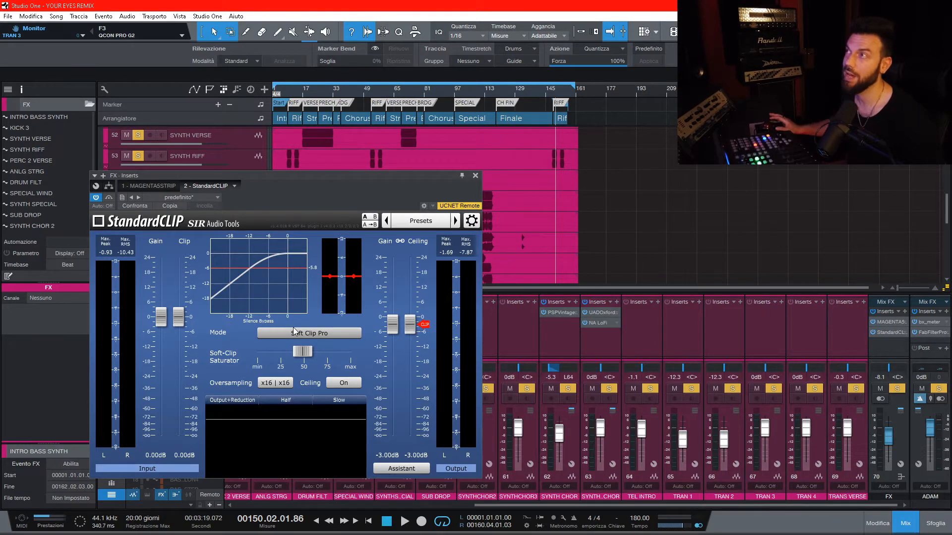
pyautogui.moveTo(332, 349)
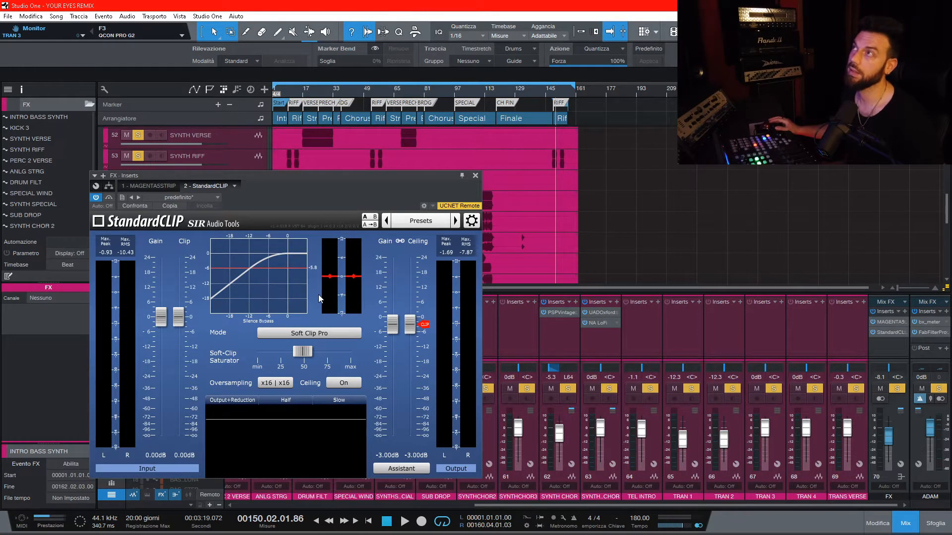
pyautogui.click(475, 175)
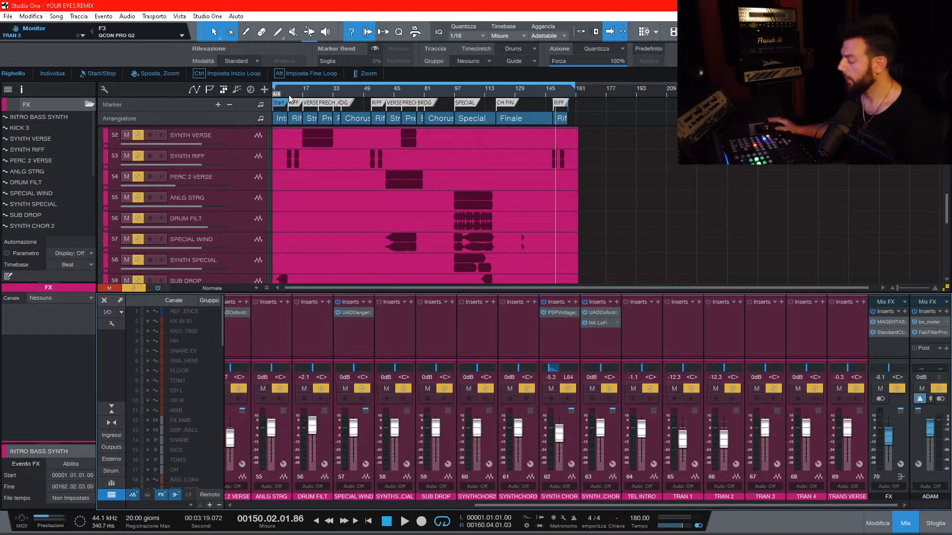
# - Return to the song start and open the UAD Pultec EQP-1A Legacy insert on the INTRO BASS SYNTH channel
pyautogui.moveTo(481, 505); pyautogui.dragTo(324, 510)
pyautogui.press('Home')
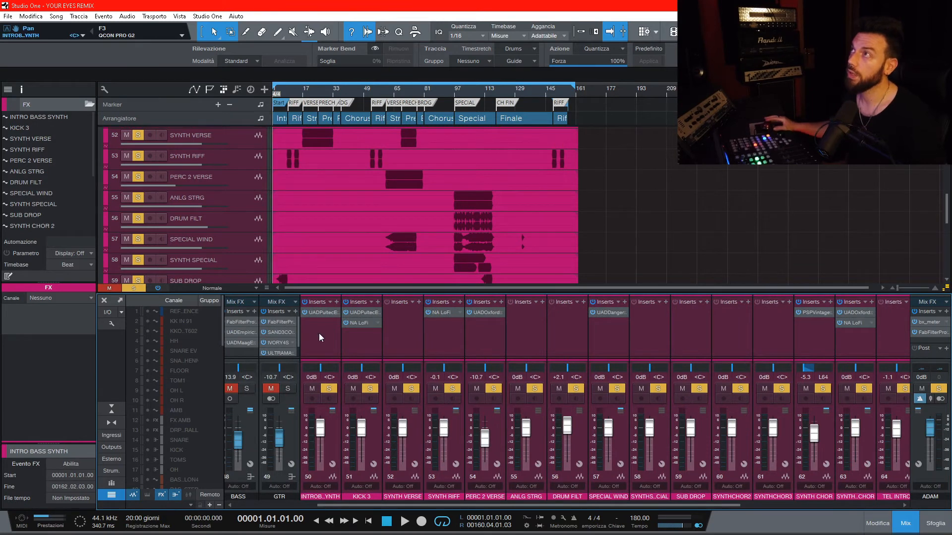
pyautogui.click(319, 333)
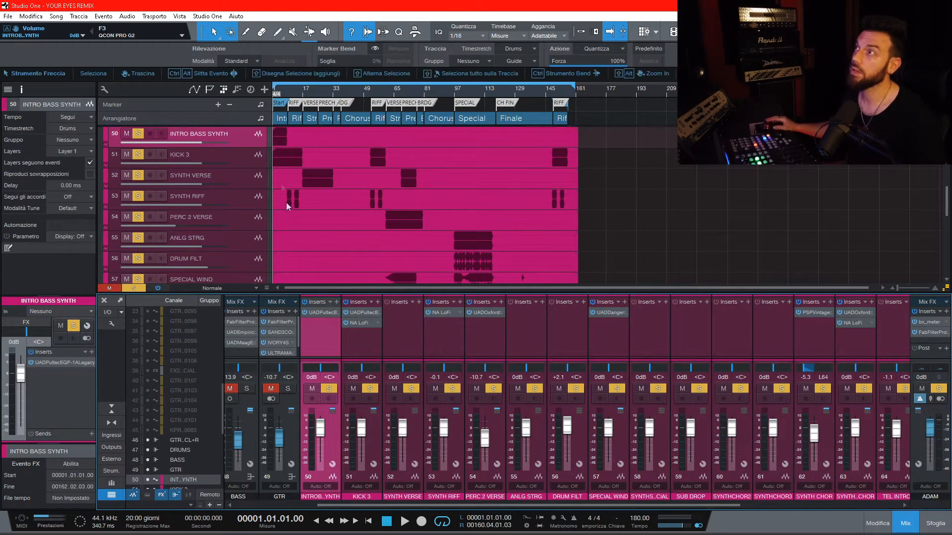
pyautogui.click(322, 312)
pyautogui.moveTo(317, 270); pyautogui.dragTo(249, 293)
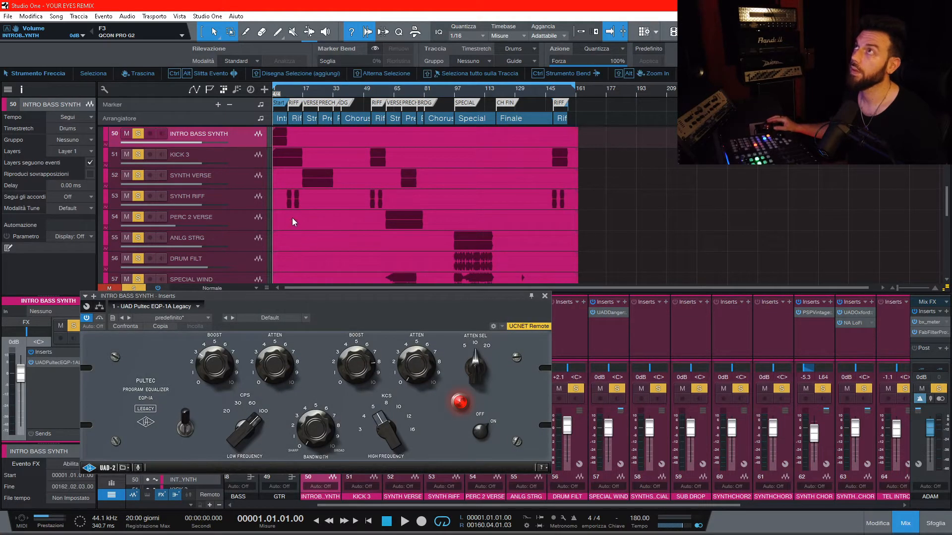
# - Play the soloed intro, toggling the INTRO BASS SYNTH Pultec EQ's bypass to compare the sound
pyautogui.click(86, 317)
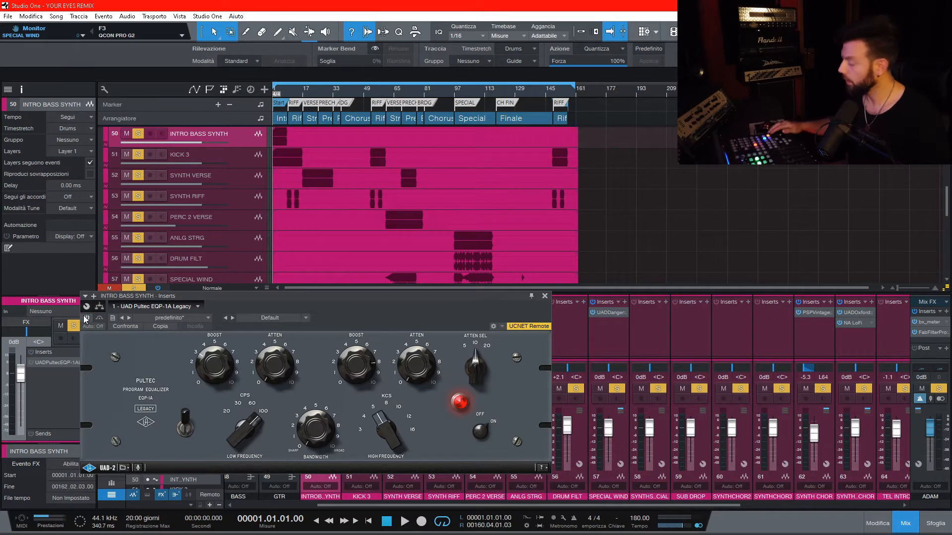
pyautogui.press('space')
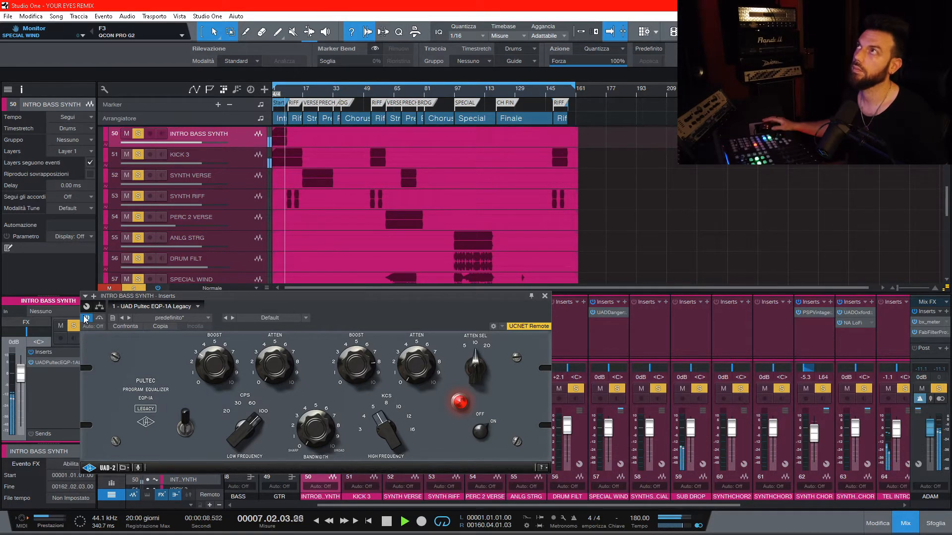
pyautogui.press('space')
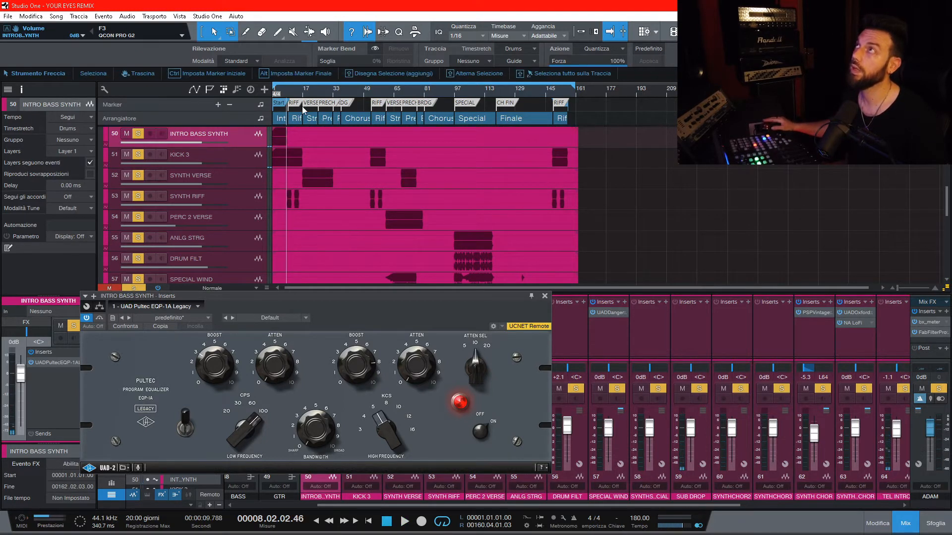
# - Clear the track solos and replay the intro from the song start with the INTRO BASS SYNTH Pultec EQ active
pyautogui.press(',')
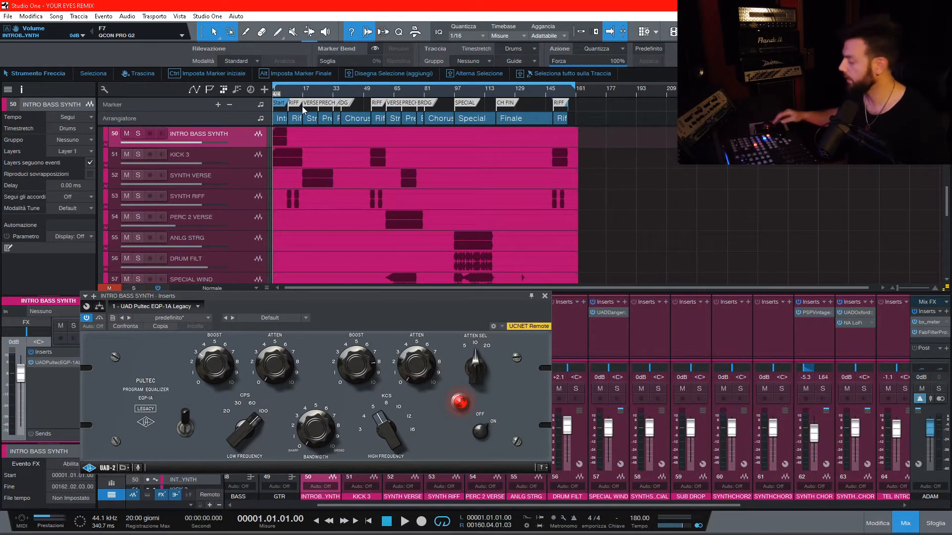
pyautogui.press('space')
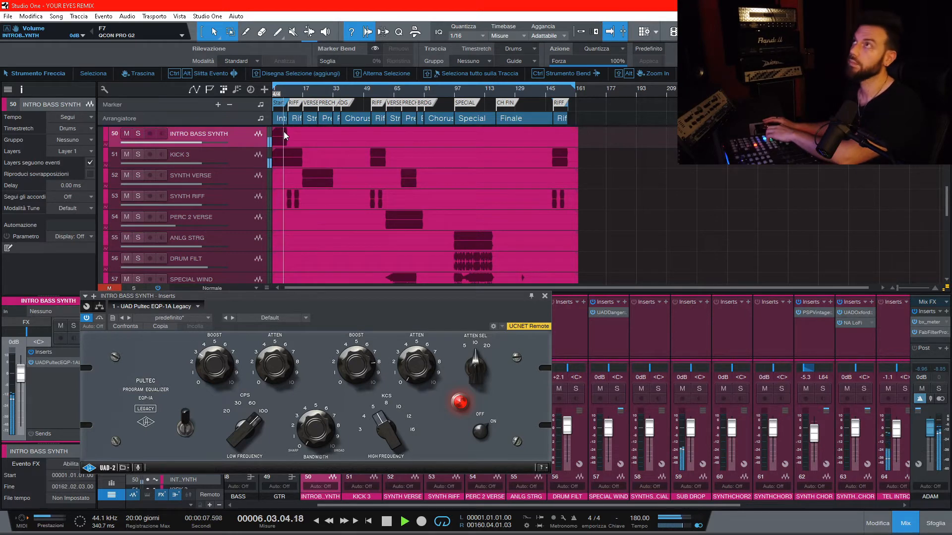
pyautogui.press('space')
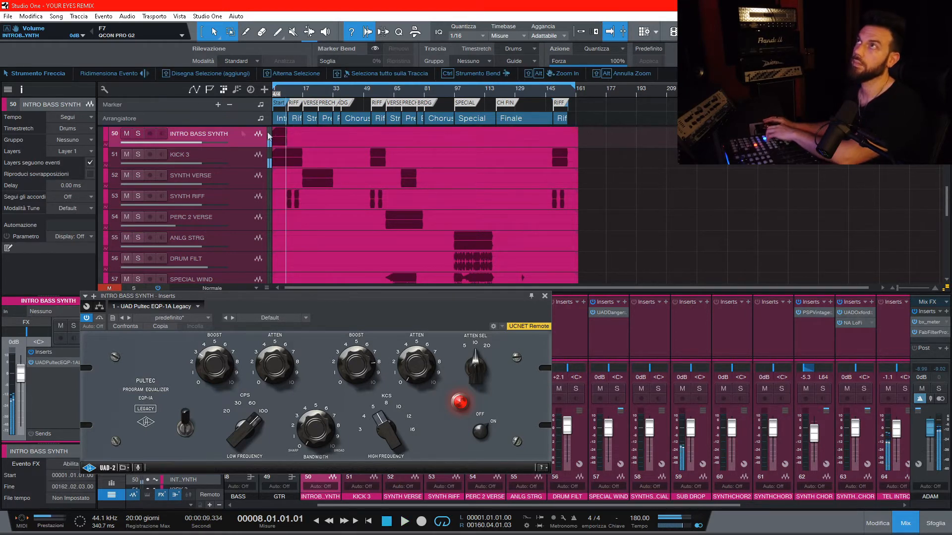
pyautogui.press('Home')
pyautogui.press('space')
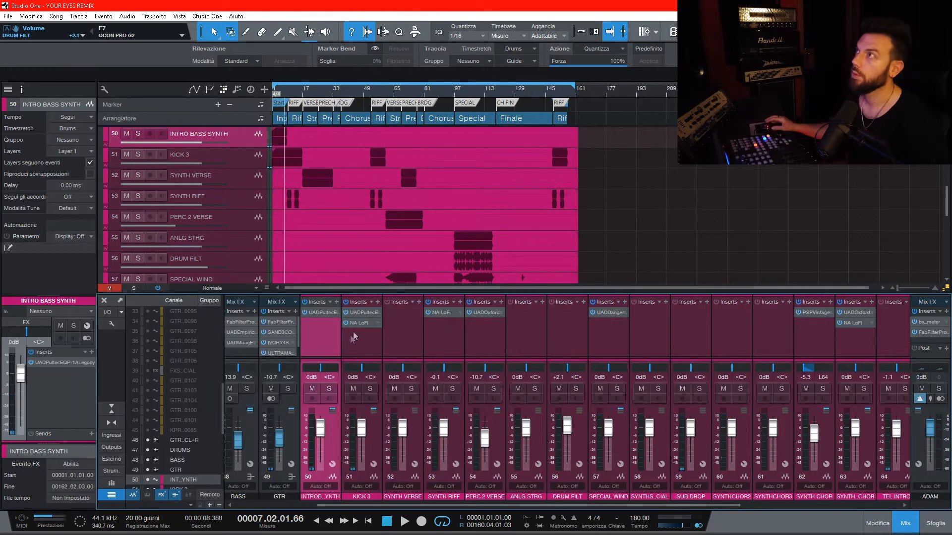
# - Bypass all inserts on the KICK 3 channel, then solo it and play it from the song start
pyautogui.click(355, 334)
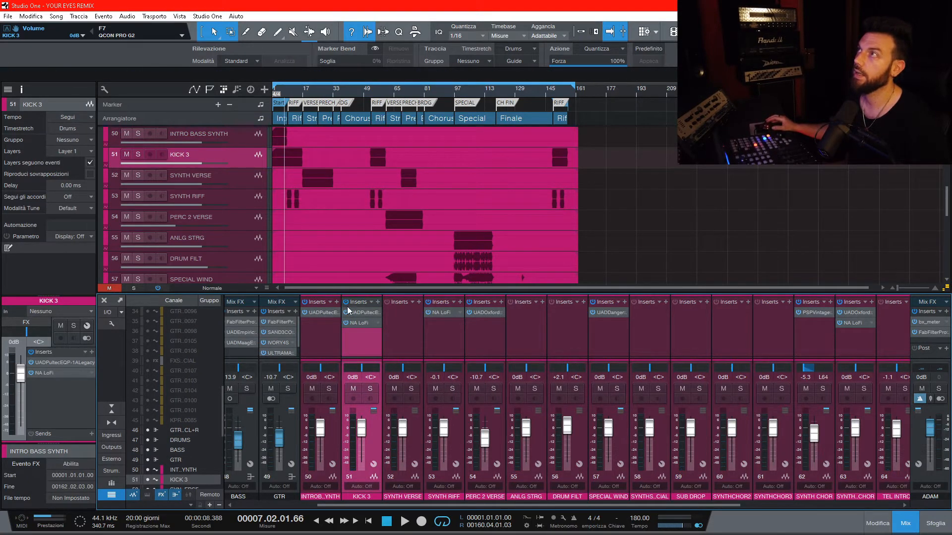
pyautogui.press('KP_Subtract')
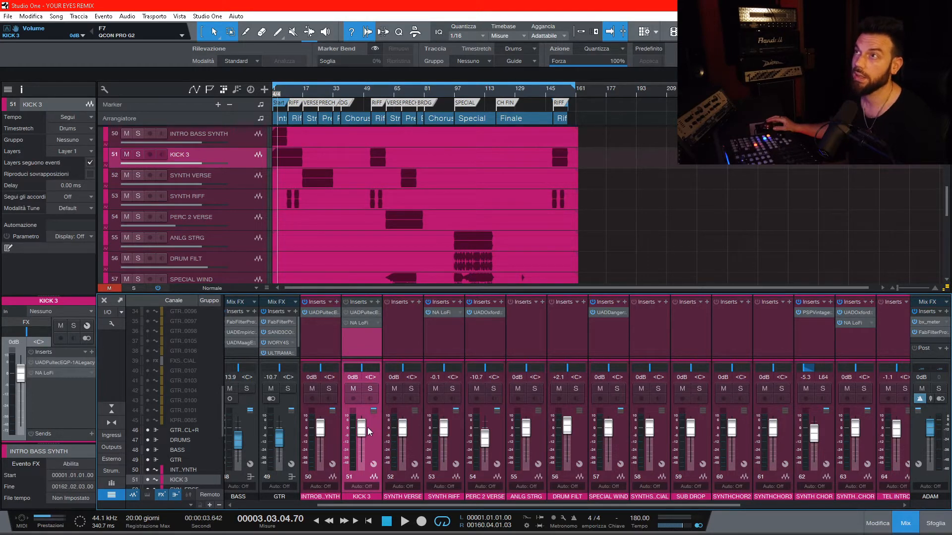
pyautogui.press('Home')
pyautogui.press('s')
pyautogui.press('space')
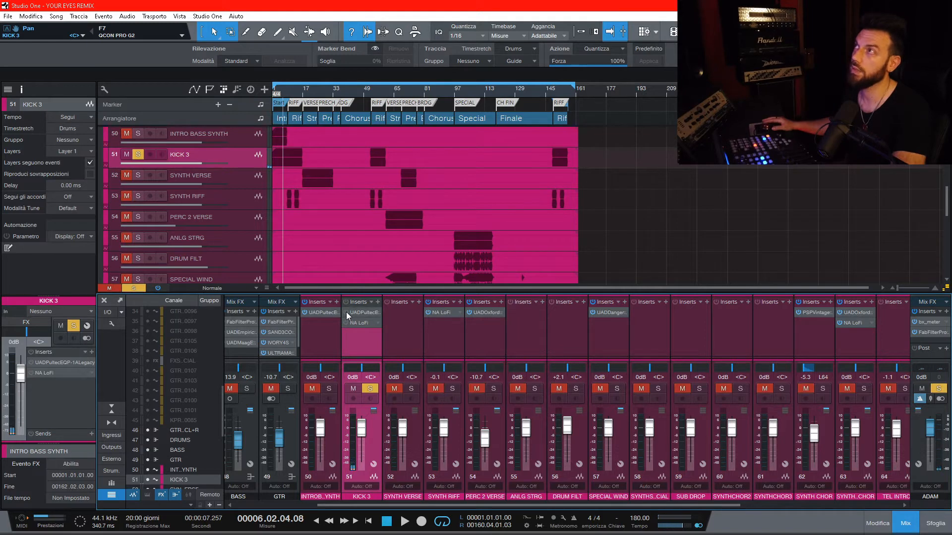
# - Enable the UAD Pultec EQP-1A Legacy insert on KICK 3, listen to its effect and return to the song start
pyautogui.click(359, 313)
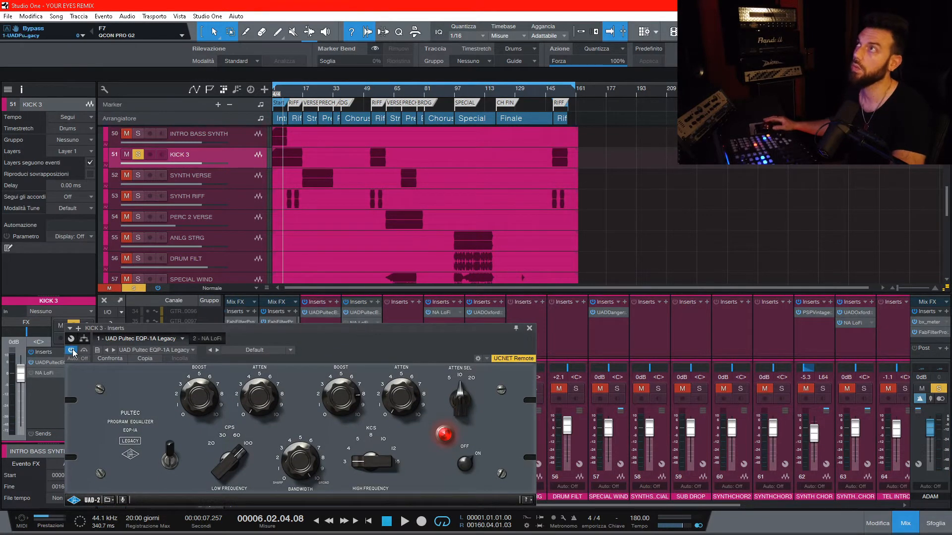
pyautogui.press('space')
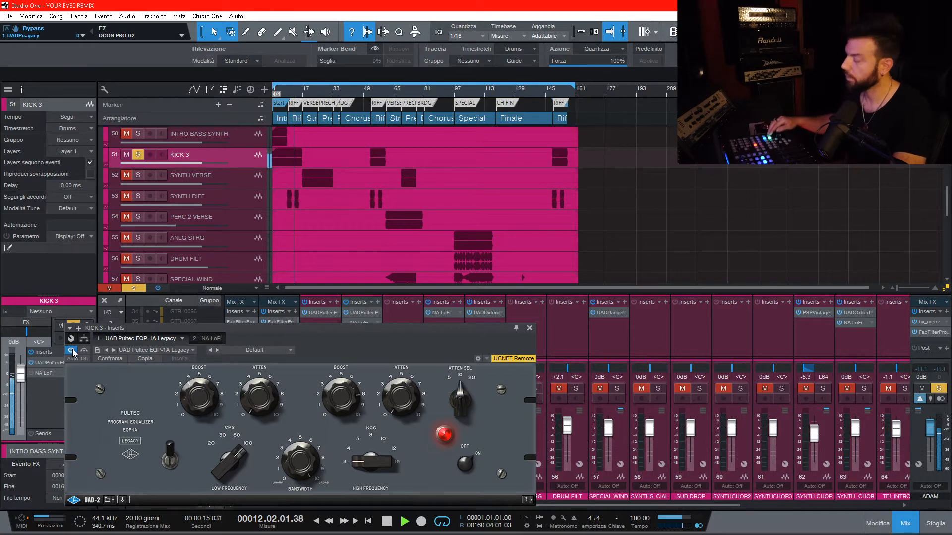
pyautogui.press('space')
pyautogui.press('Home')
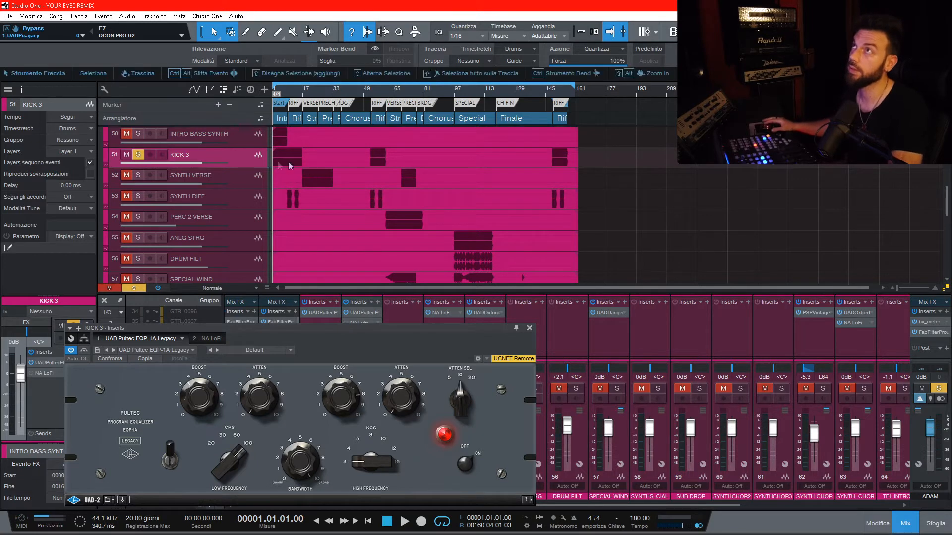
# - Show KICK 3's NA LoFi insert, play the soloed track from the song start and enable the effect during playback
pyautogui.click(199, 341)
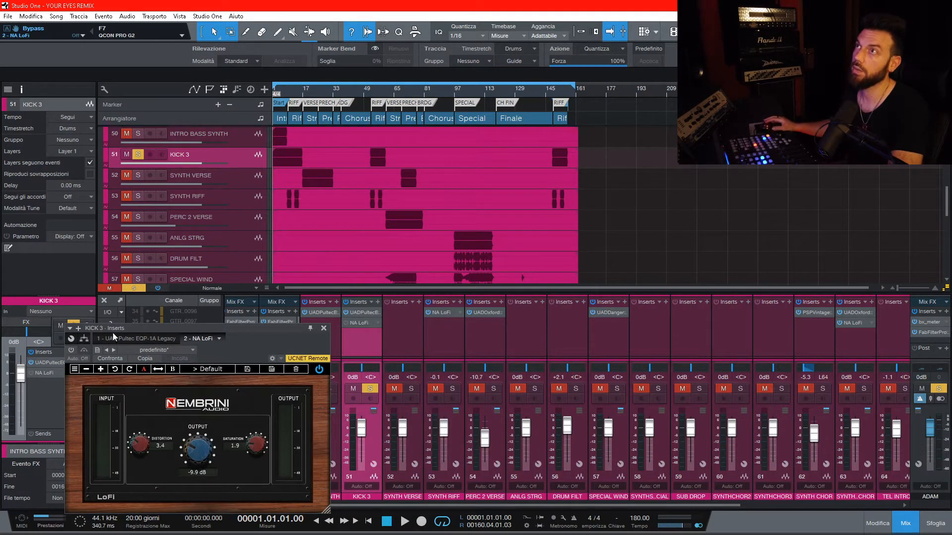
pyautogui.moveTo(117, 329); pyautogui.dragTo(185, 315)
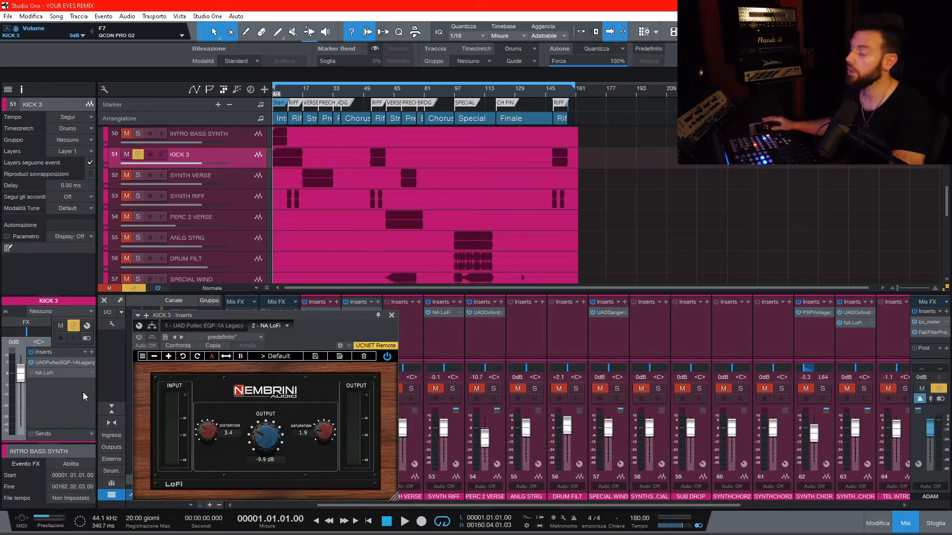
pyautogui.press('space')
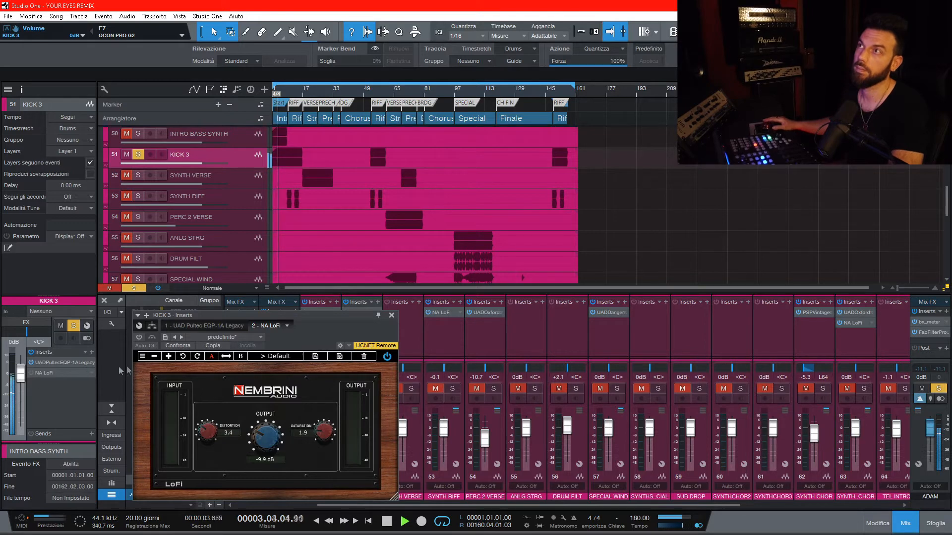
pyautogui.click(140, 337)
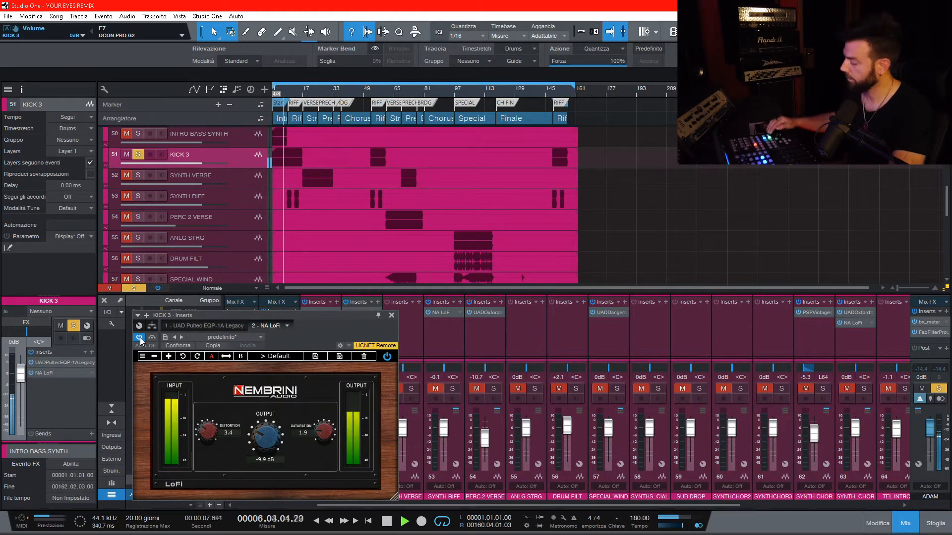
pyautogui.press('space')
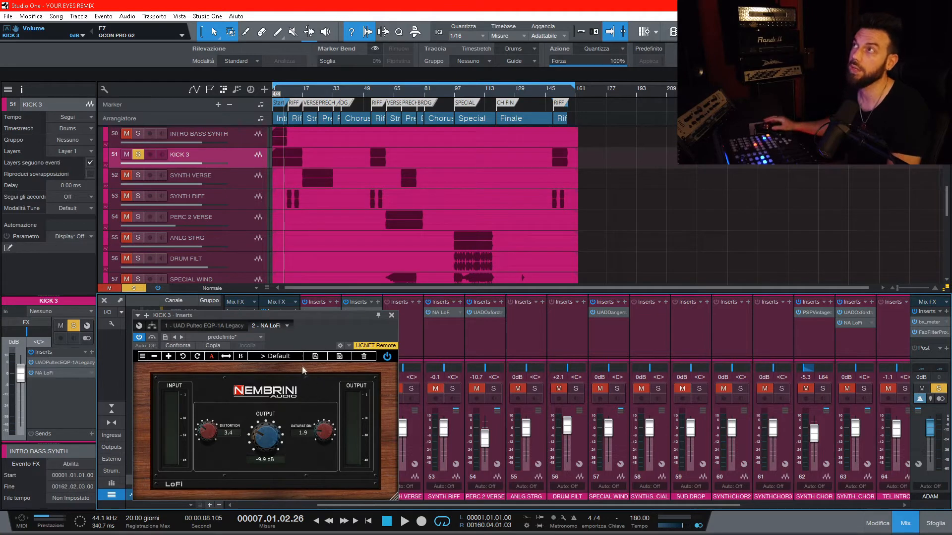
# - Clear the KICK 3 solo and replay the intro in the full mix from the song start with both inserts active
pyautogui.moveTo(310, 319); pyautogui.dragTo(323, 313)
pyautogui.press('Home')
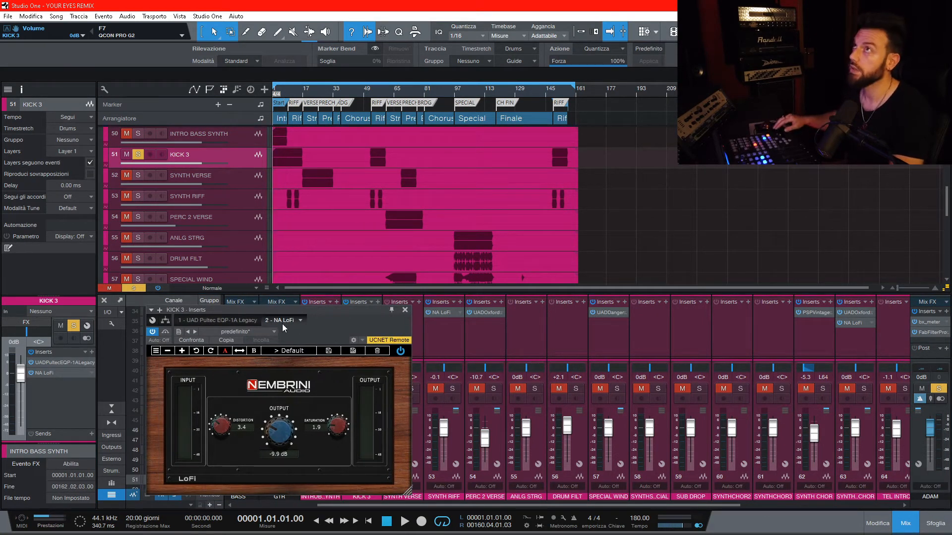
pyautogui.press('s')
pyautogui.press('space')
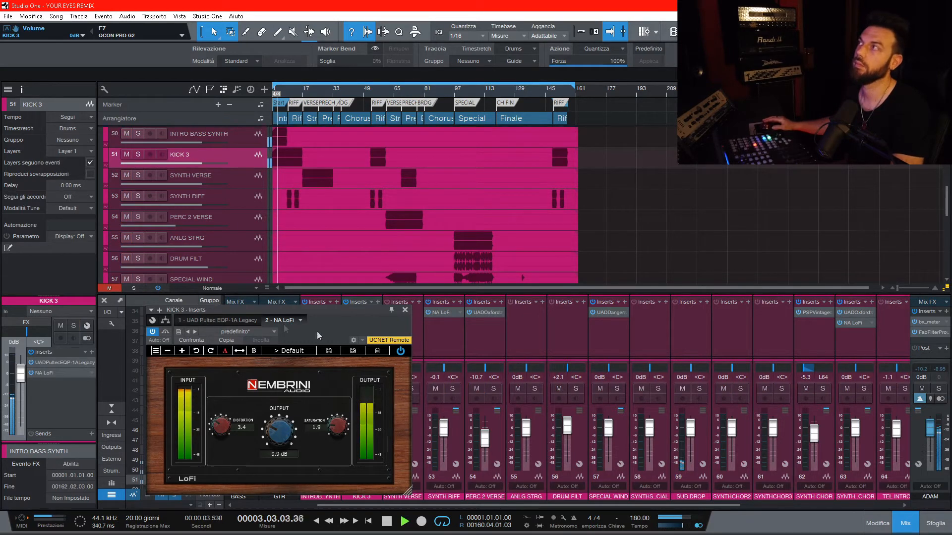
pyautogui.press('Home')
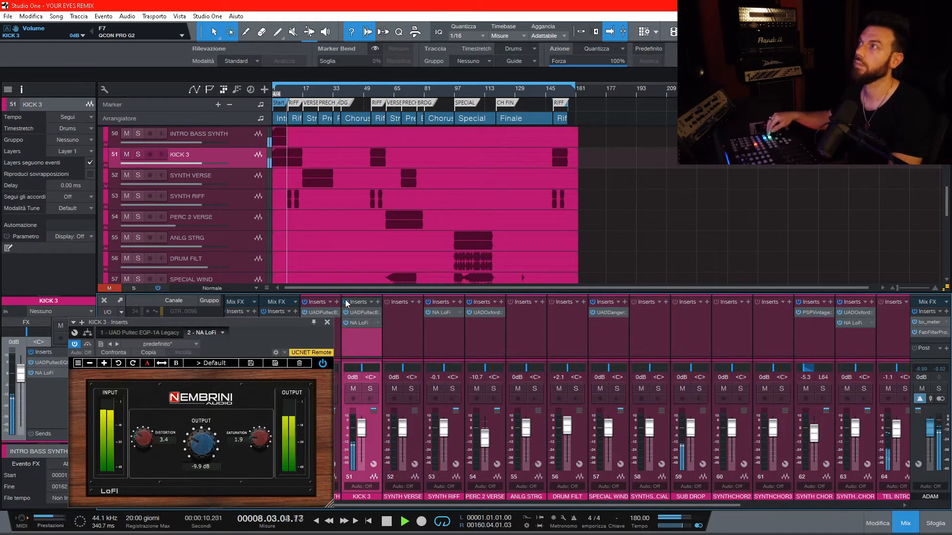
pyautogui.press('space')
# - Solo SYNTH RIFF with its NA LoFi insert shown and play the first Riff section, bypassing the channel's inserts partway to compare
pyautogui.click(426, 326)
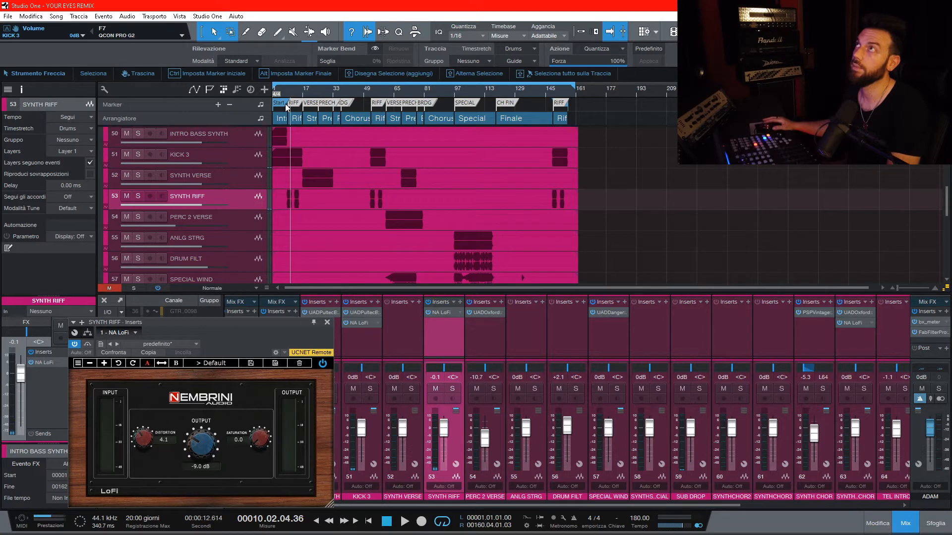
pyautogui.moveTo(287, 89)
pyautogui.mouseDown()
pyautogui.moveTo(292, 99)
pyautogui.moveTo(296, 91)
pyautogui.mouseUp()
pyautogui.press('space')
pyautogui.press('s')
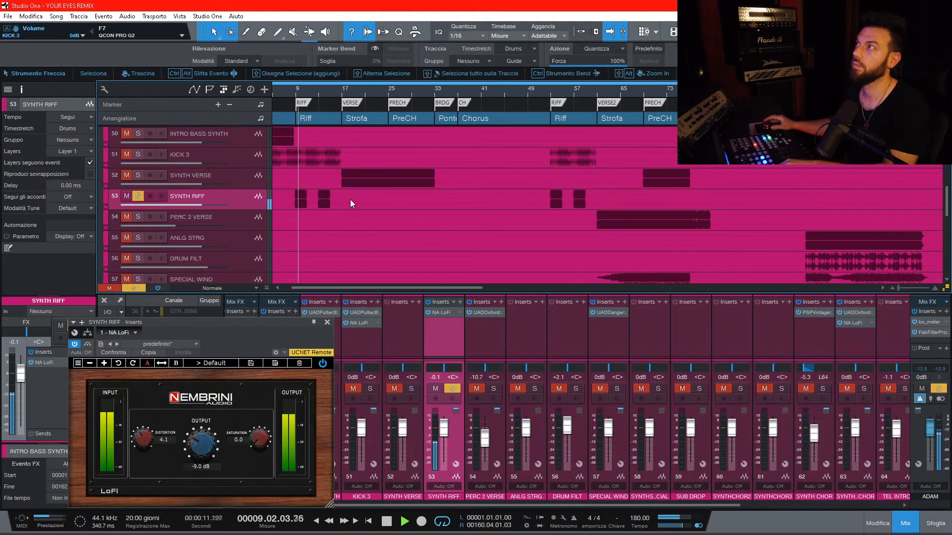
pyautogui.click(429, 303)
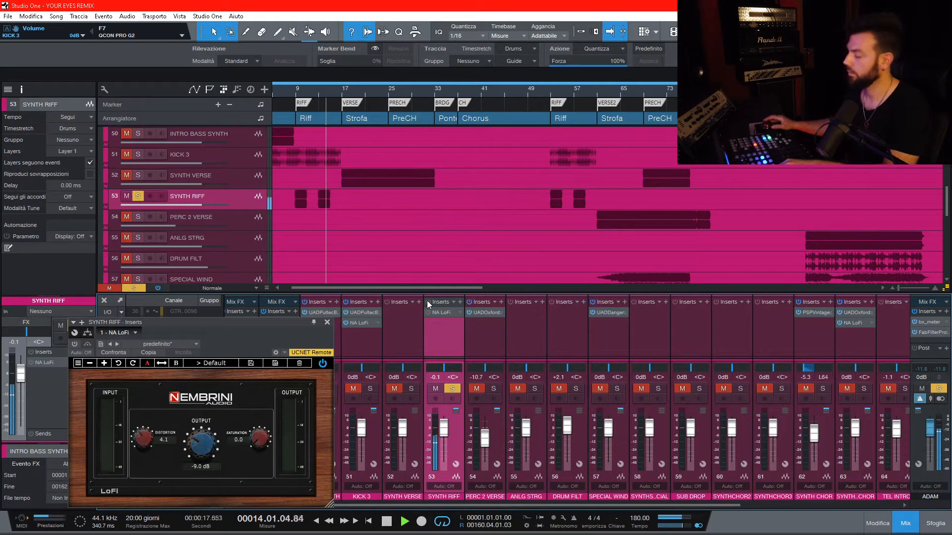
pyautogui.press('space')
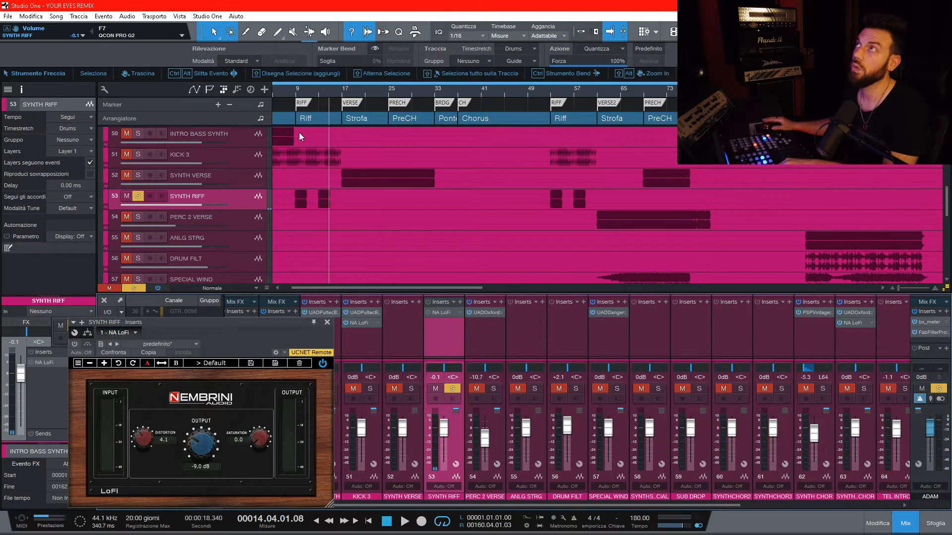
# - Replay the first Riff section in the full mix, bypassing the SYNTH RIFF inserts partway to compare the sound
pyautogui.press('space')
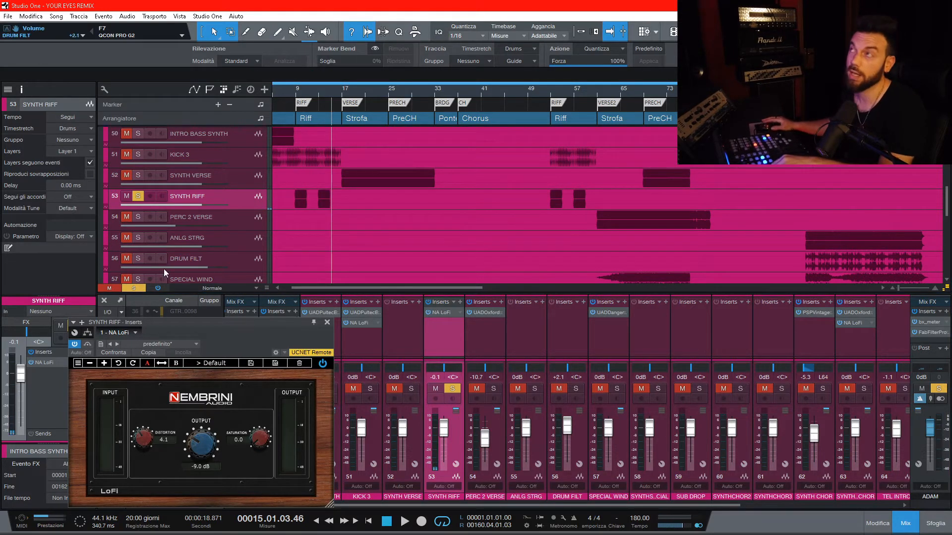
pyautogui.doubleClick(290, 90)
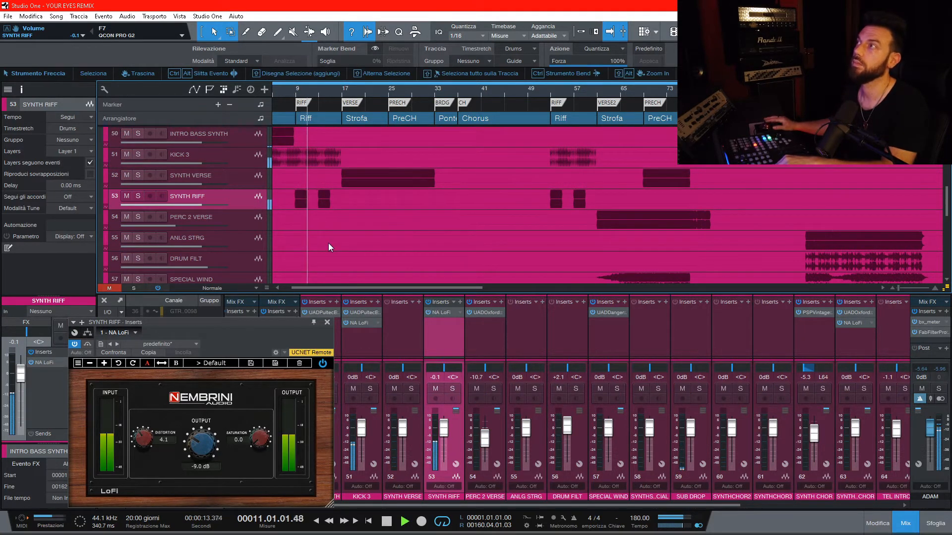
pyautogui.click(428, 301)
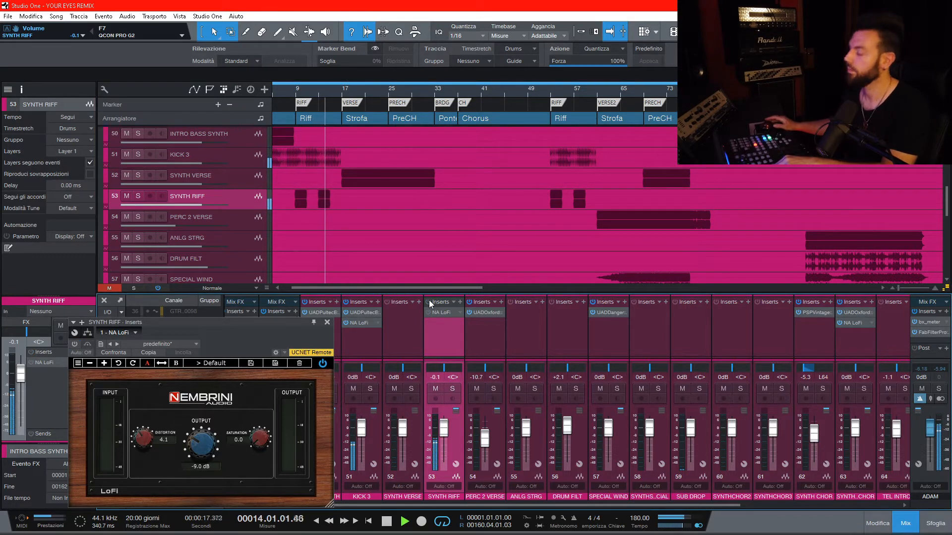
pyautogui.press('space')
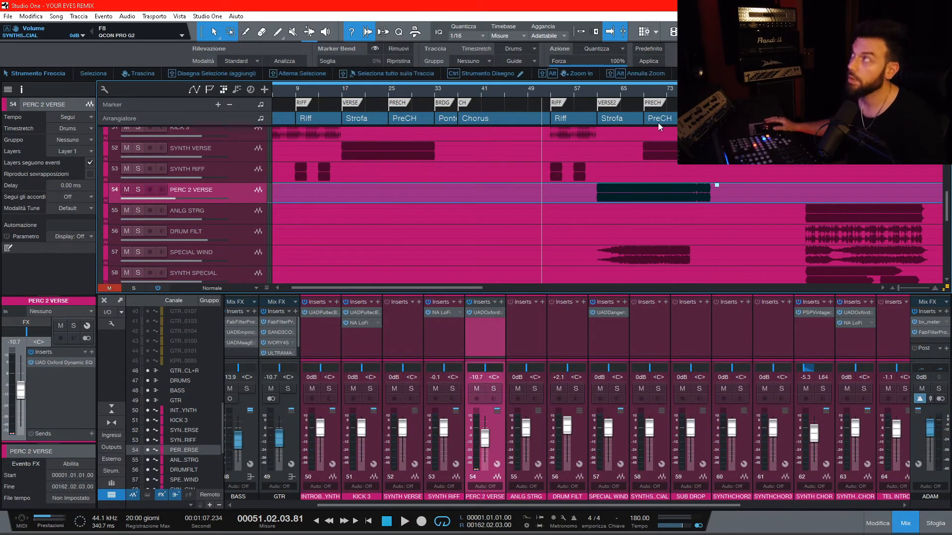
# - Play the second PreCH section and audition PERC 2 VERSE in the mix and soloed with its UAD Oxford Dynamic EQ open
pyautogui.click(667, 119)
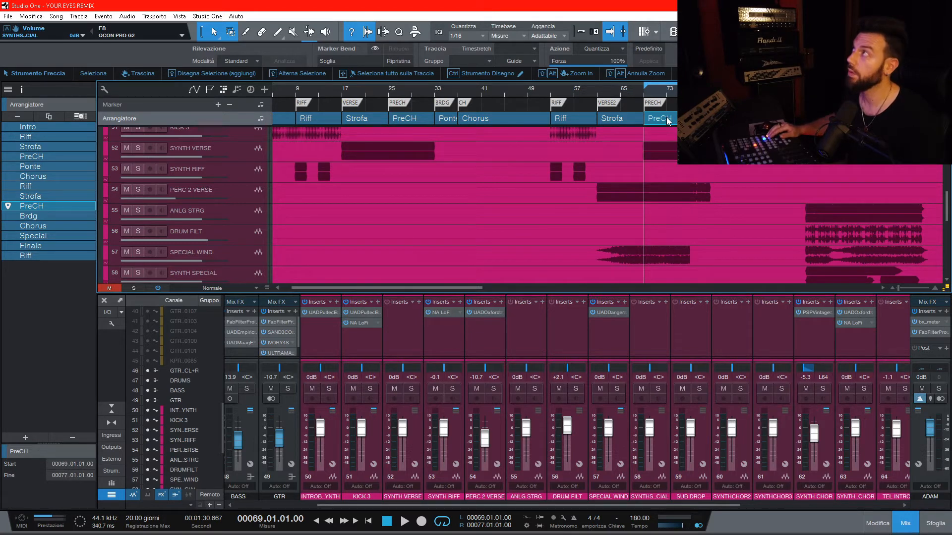
pyautogui.press('space')
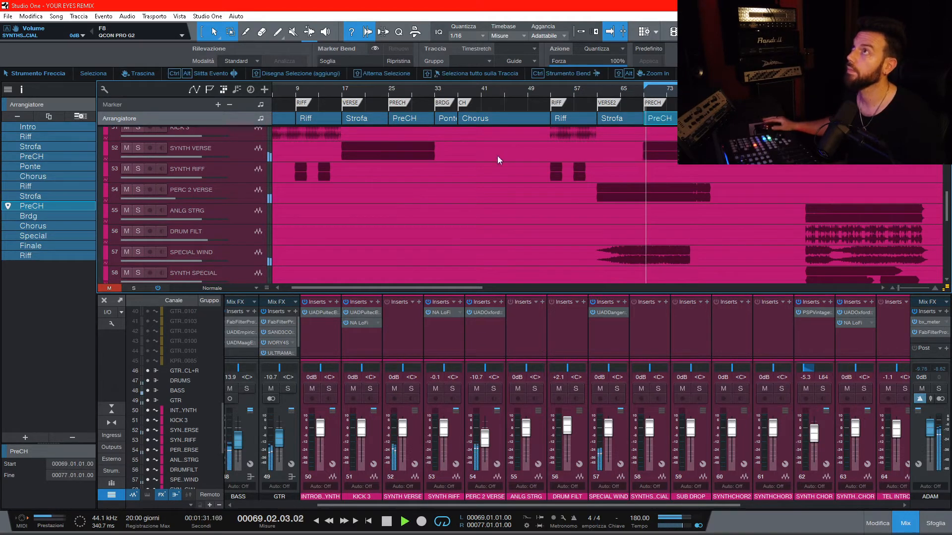
pyautogui.click(242, 189)
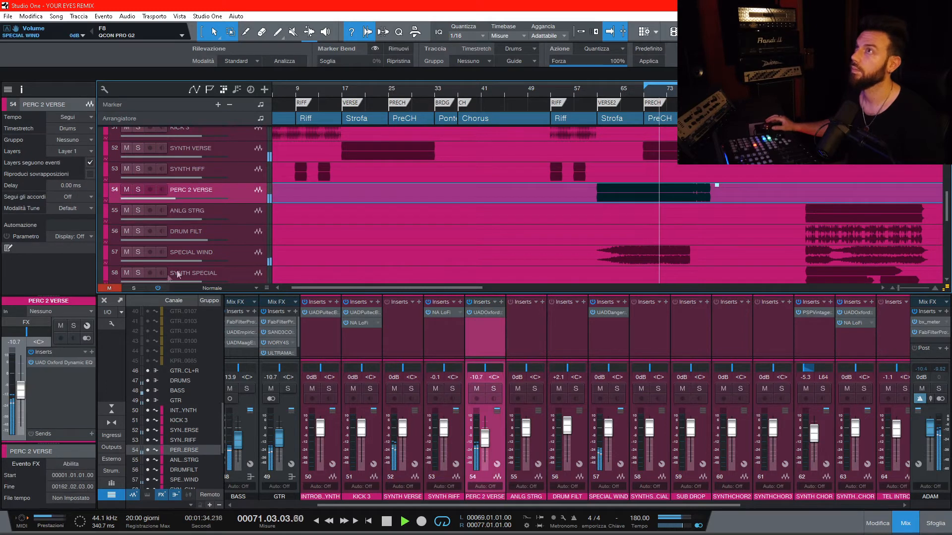
pyautogui.click(66, 361)
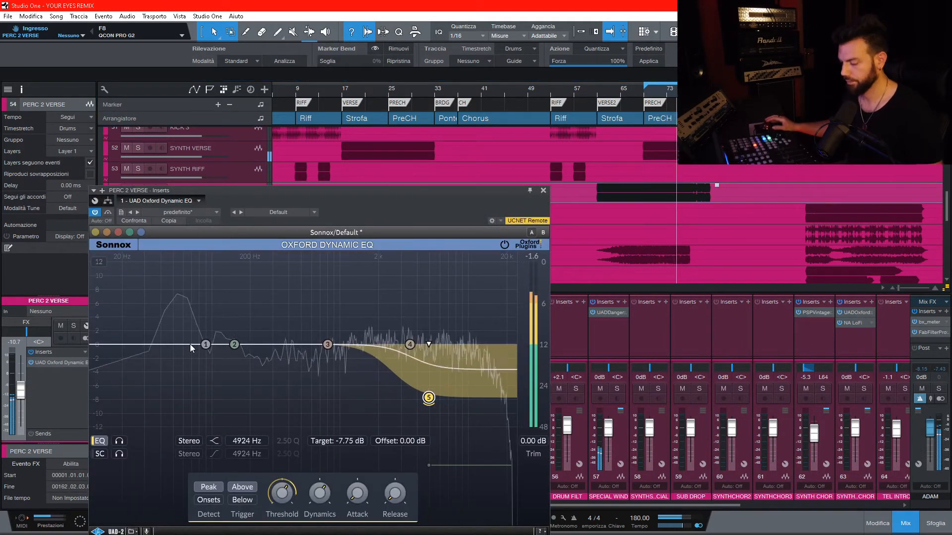
pyautogui.press('s')
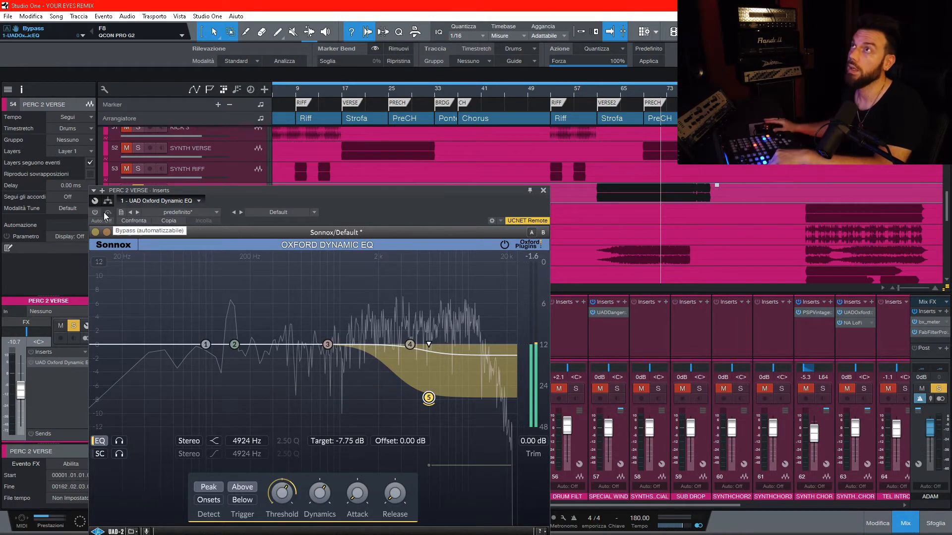
pyautogui.click(543, 190)
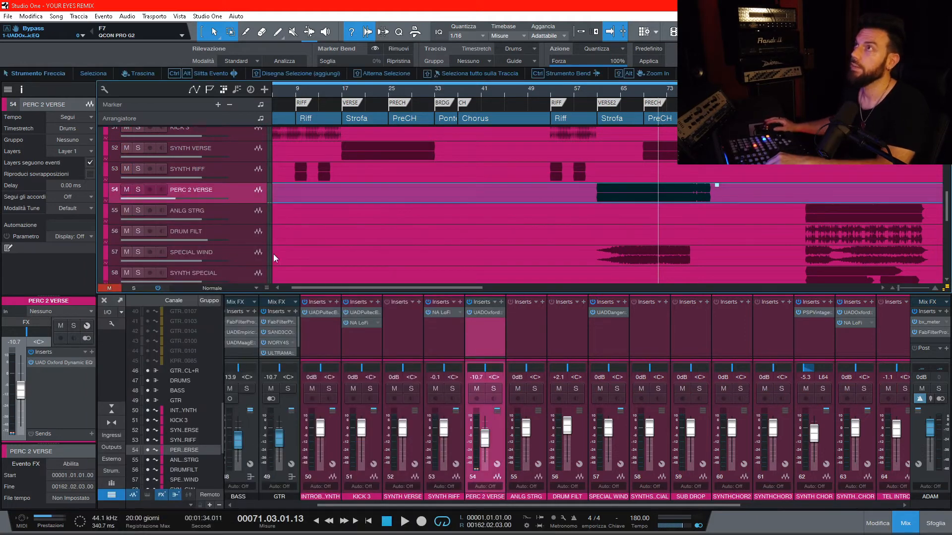
# - Open SPECIAL WIND's UAD Dangerous BAX EQ Mix insert and play the full mix from the VERSE2 marker
pyautogui.click(292, 255)
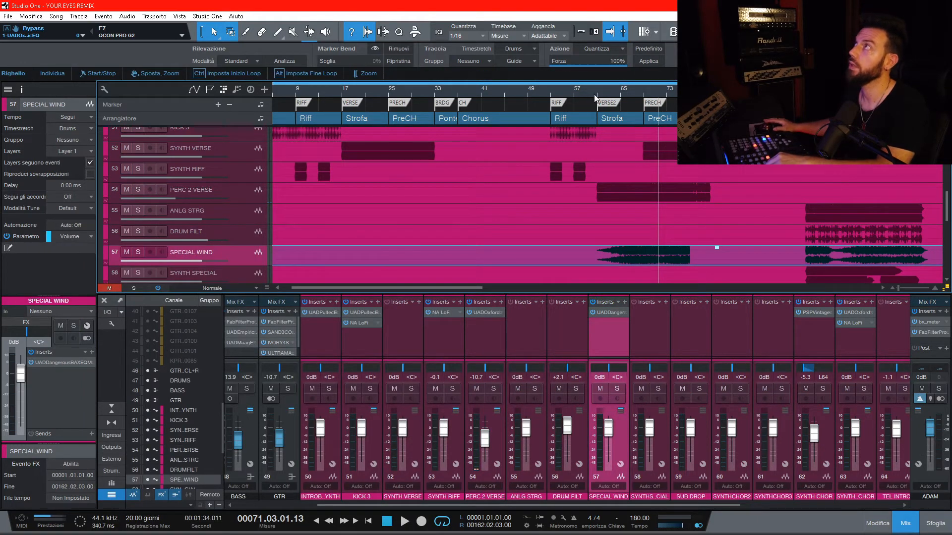
pyautogui.click(595, 90)
pyautogui.click(612, 312)
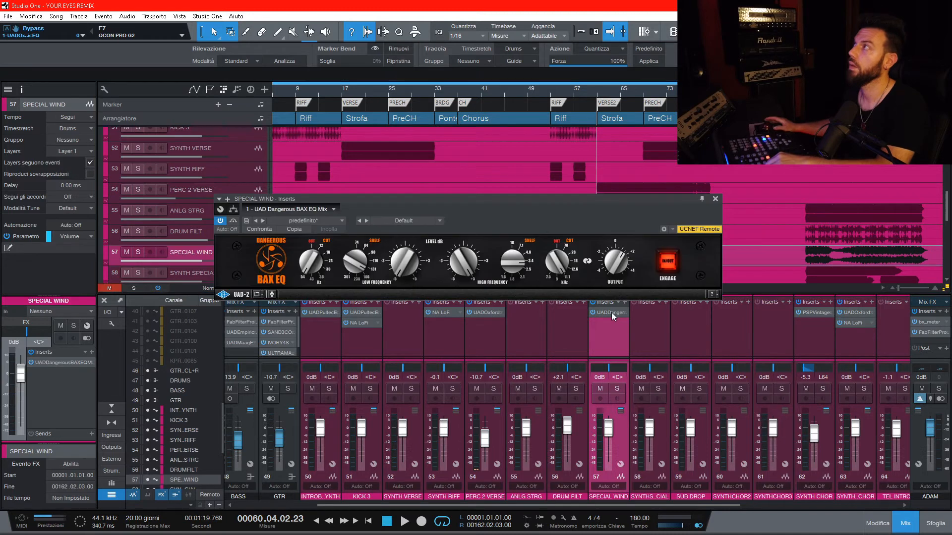
pyautogui.moveTo(507, 198); pyautogui.dragTo(363, 319)
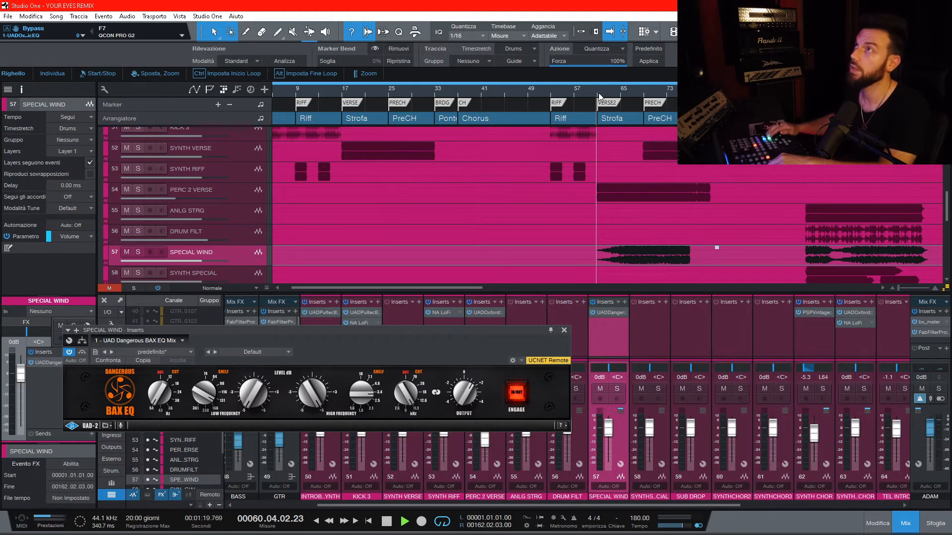
pyautogui.press('space')
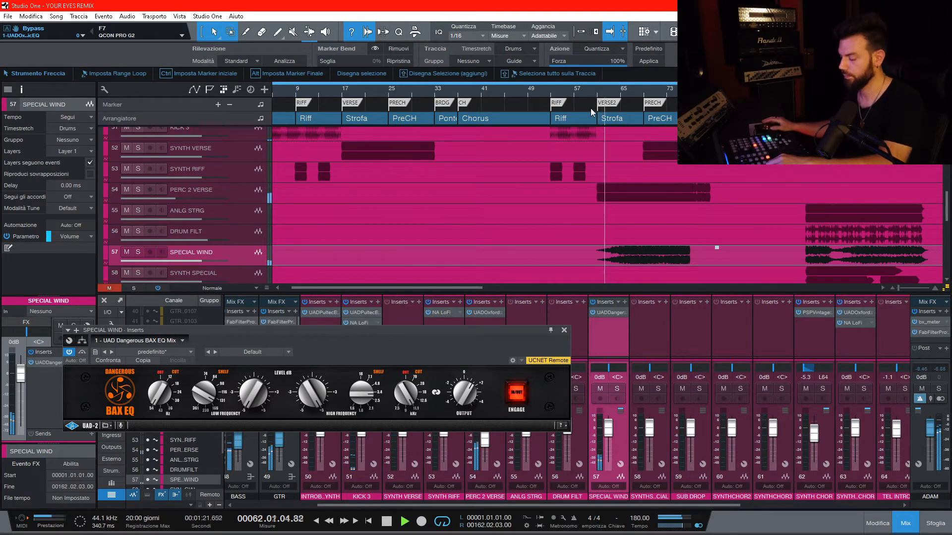
# - Solo SPECIAL WIND and compare its sound with the BAX EQ bypassed and active, closing the plug-in window when done
pyautogui.press('s')
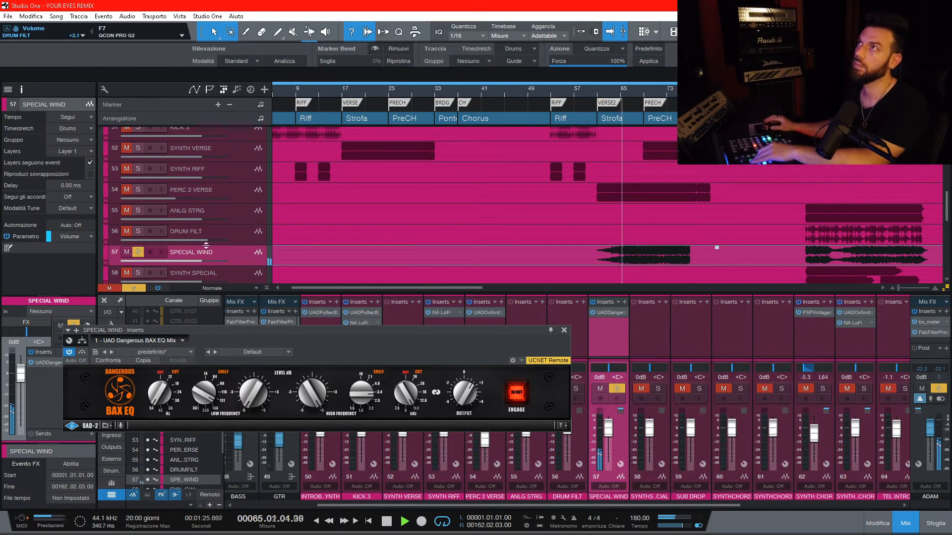
pyautogui.click(69, 352)
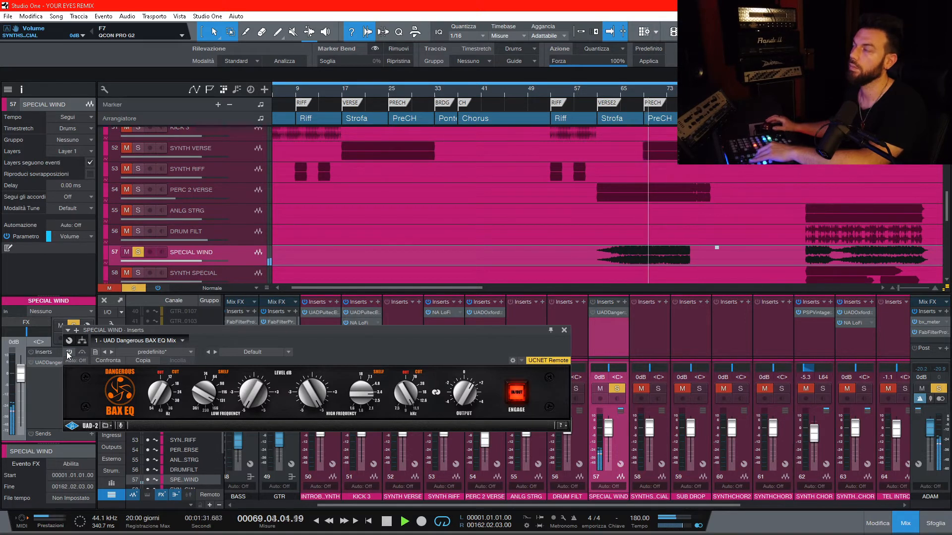
pyautogui.press('space')
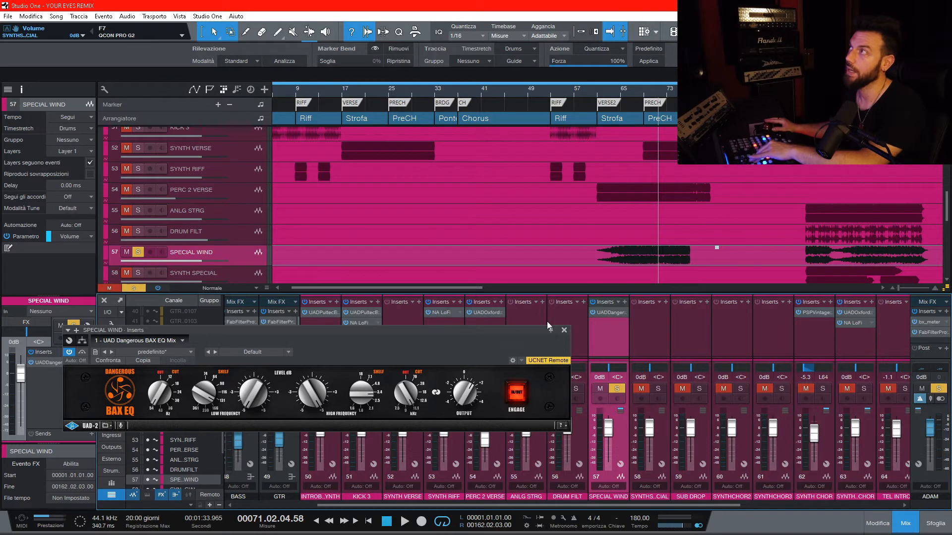
pyautogui.click(563, 331)
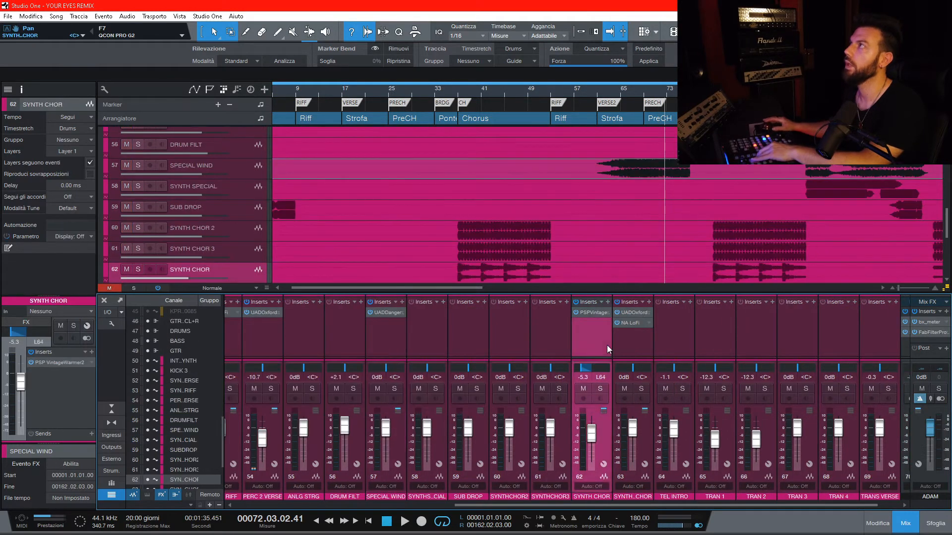
# - Play the first Chorus section in the full mix with SYNTH CHOR's PSP VintageWarmer2 insert open
pyautogui.click(475, 118)
pyautogui.press('space')
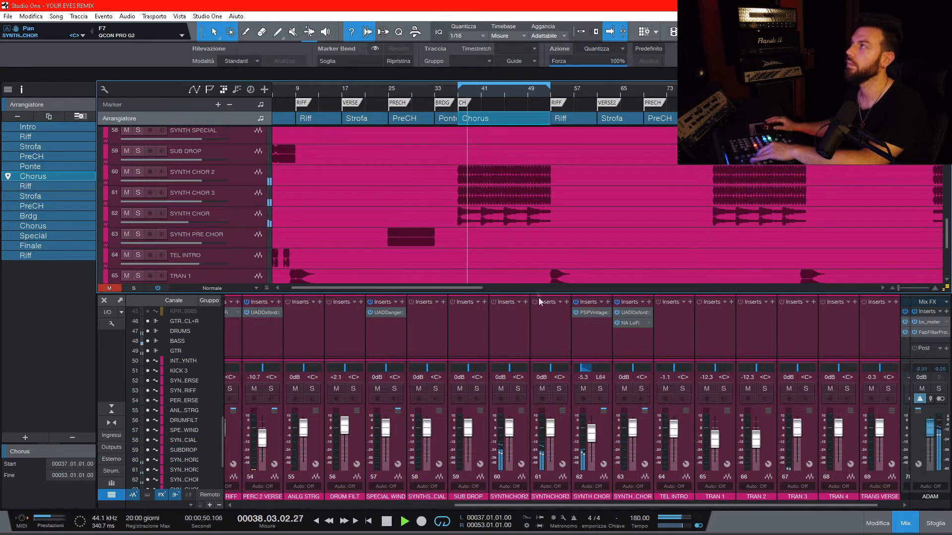
pyautogui.click(589, 328)
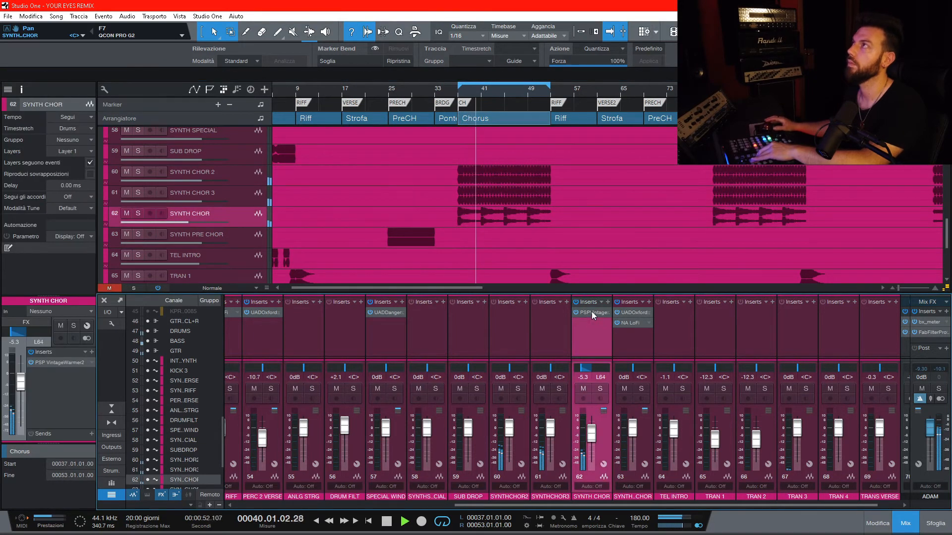
pyautogui.click(591, 312)
pyautogui.moveTo(560, 178); pyautogui.dragTo(322, 201)
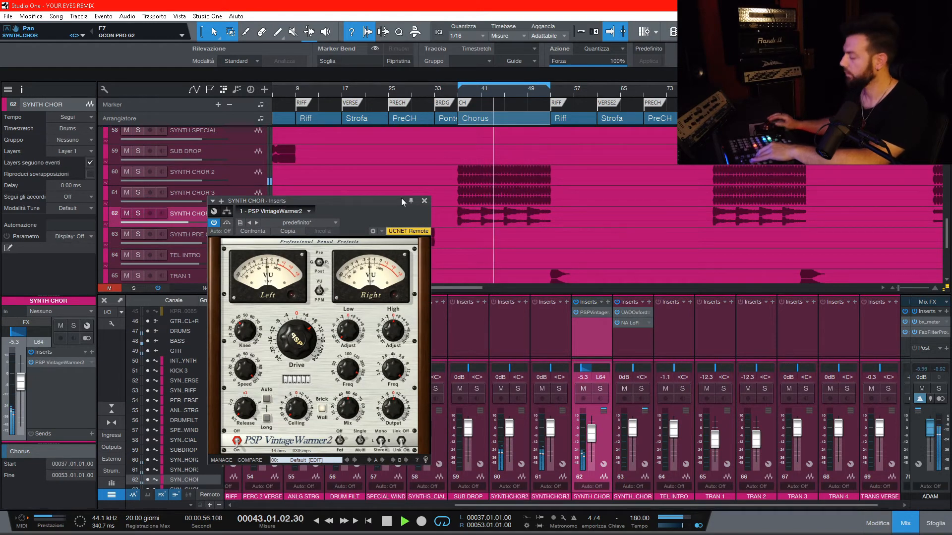
pyautogui.press('space')
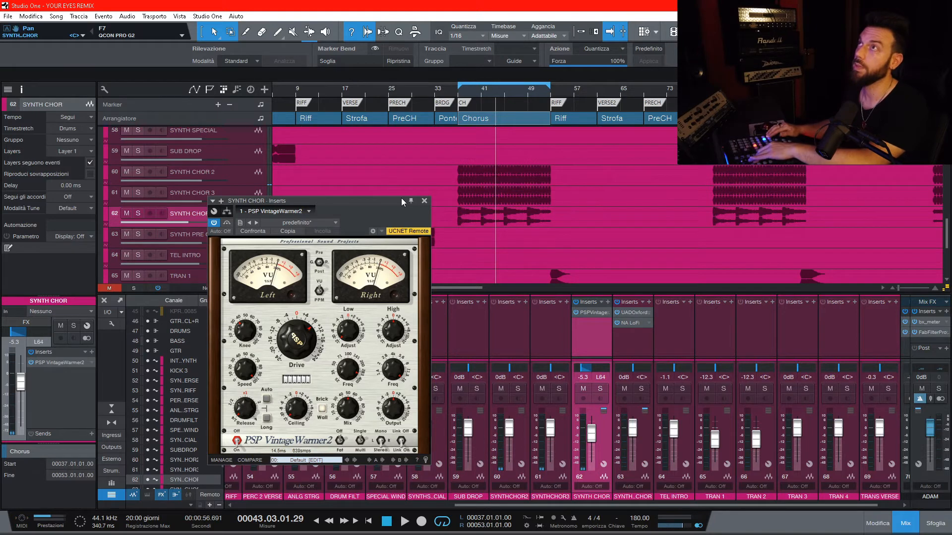
pyautogui.press('space')
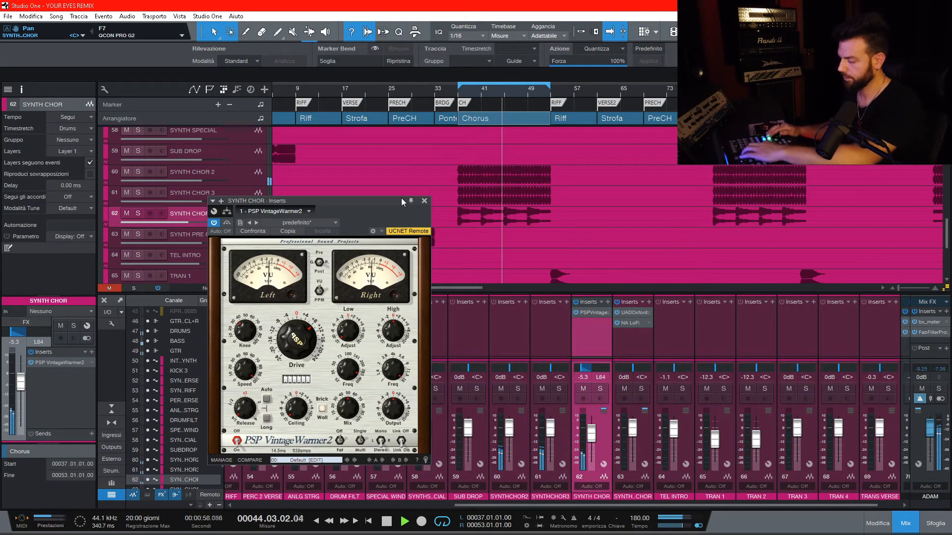
# - Solo SYNTH CHOR and compare its sound with the PSP VintageWarmer2 active and bypassed during the Chorus section
pyautogui.press('s')
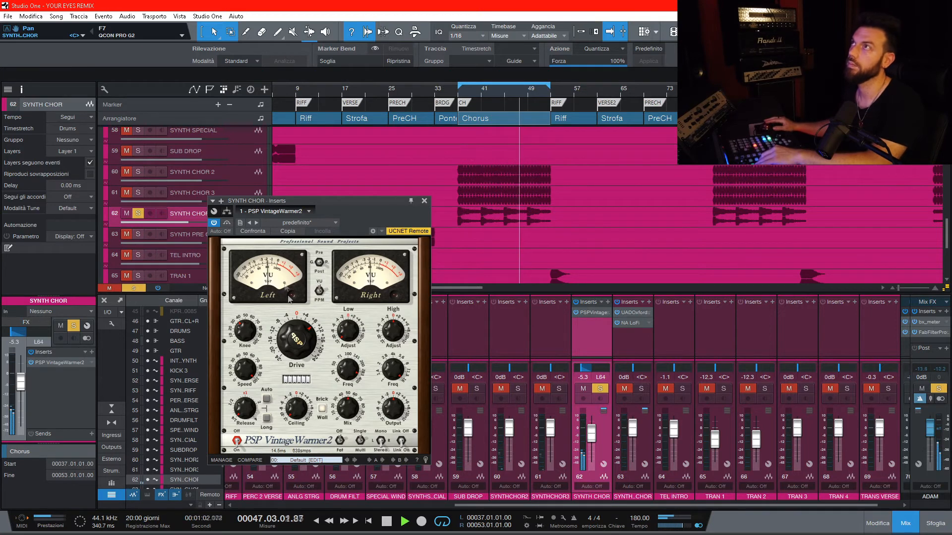
pyautogui.click(218, 222)
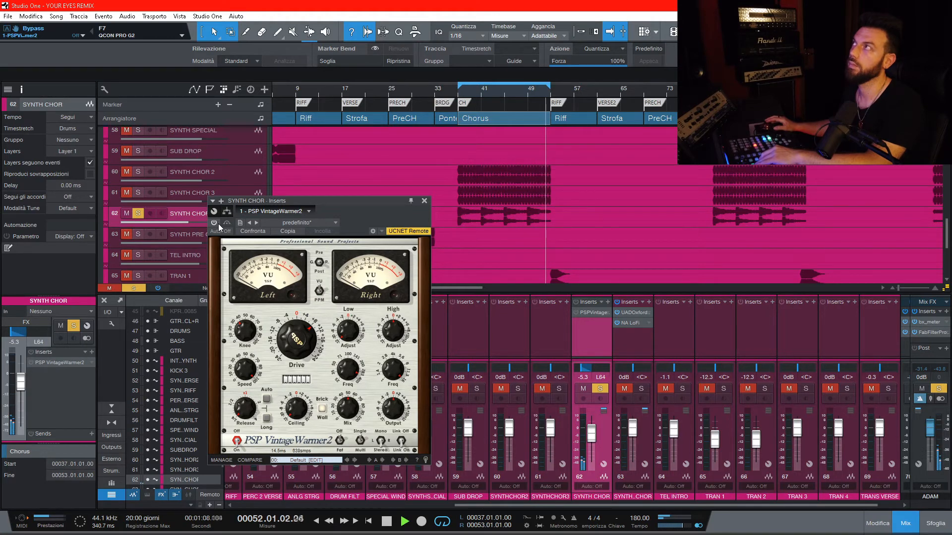
pyautogui.click(216, 223)
pyautogui.press('space')
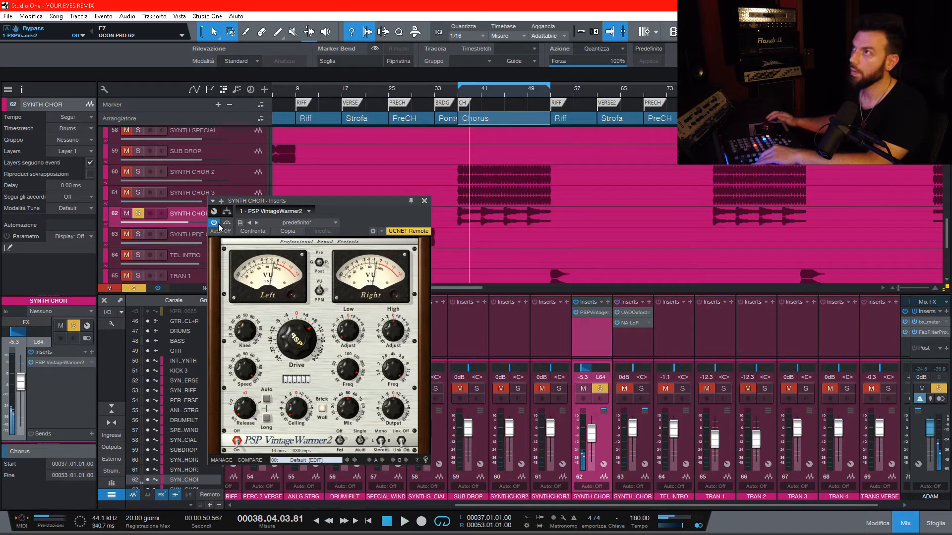
# - Replay the Chorus section in the full mix, comparing SYNTH CHOR with the PSP VintageWarmer2 bypassed and active
pyautogui.moveTo(305, 340)
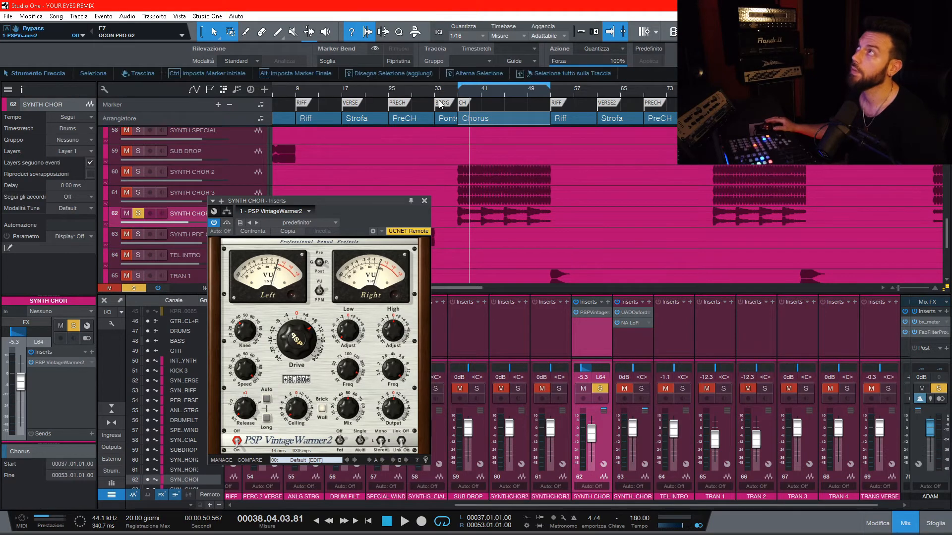
pyautogui.click(457, 94)
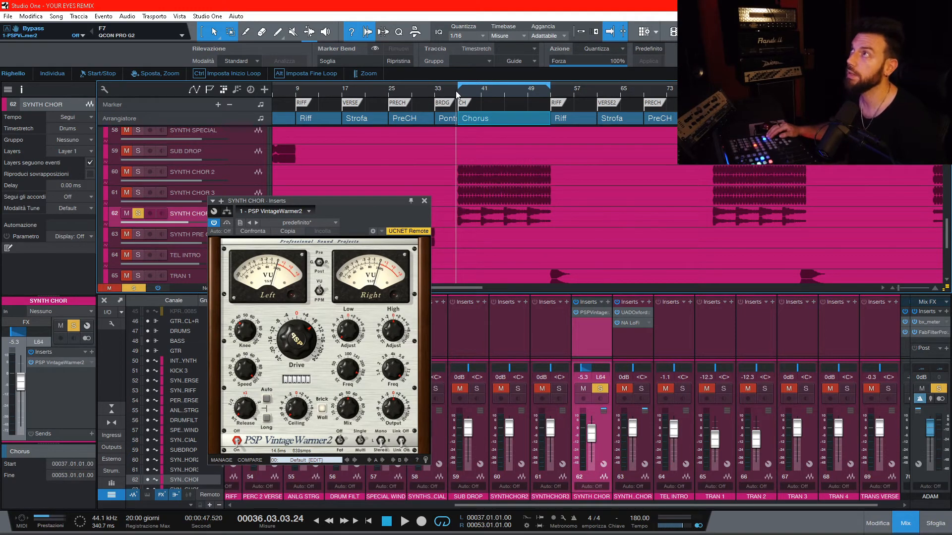
pyautogui.press('space')
pyautogui.press('s')
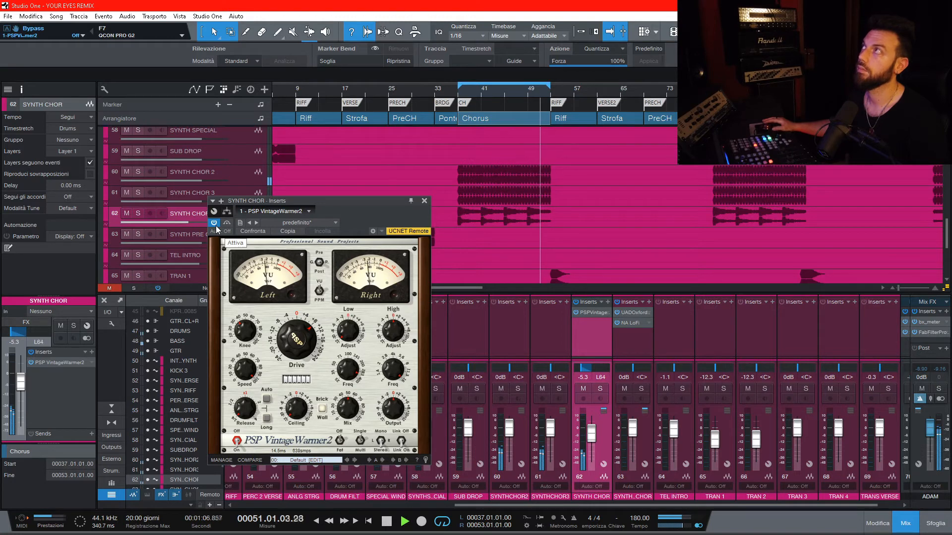
pyautogui.click(214, 223)
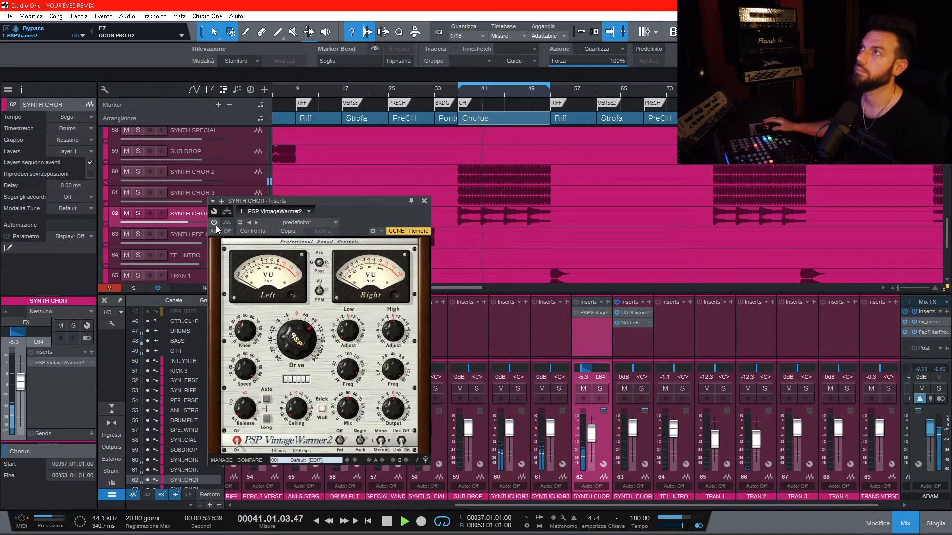
pyautogui.click(215, 225)
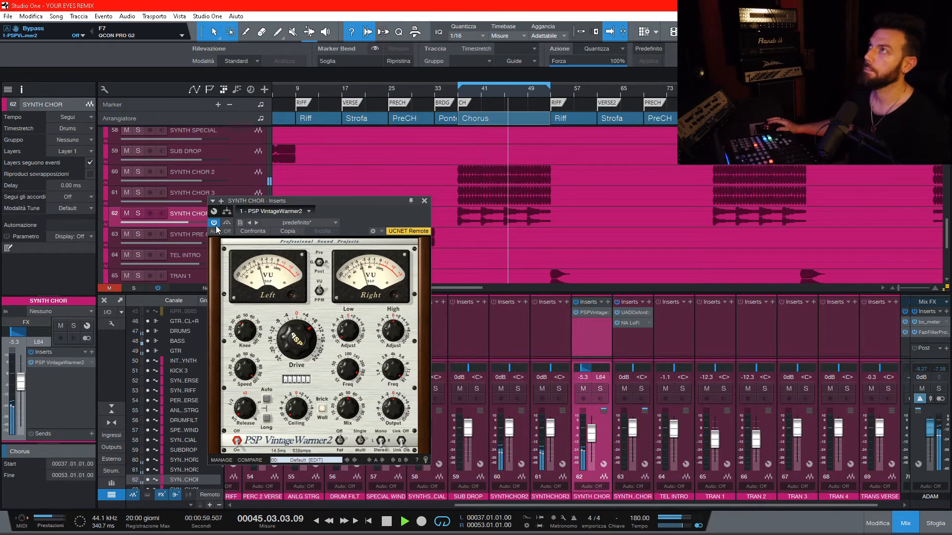
pyautogui.press('space')
# - Solo SYNTH PRE CHOR over the first PreCH section and compare its UAD Oxford Dynamic EQ active and bypassed
pyautogui.click(616, 341)
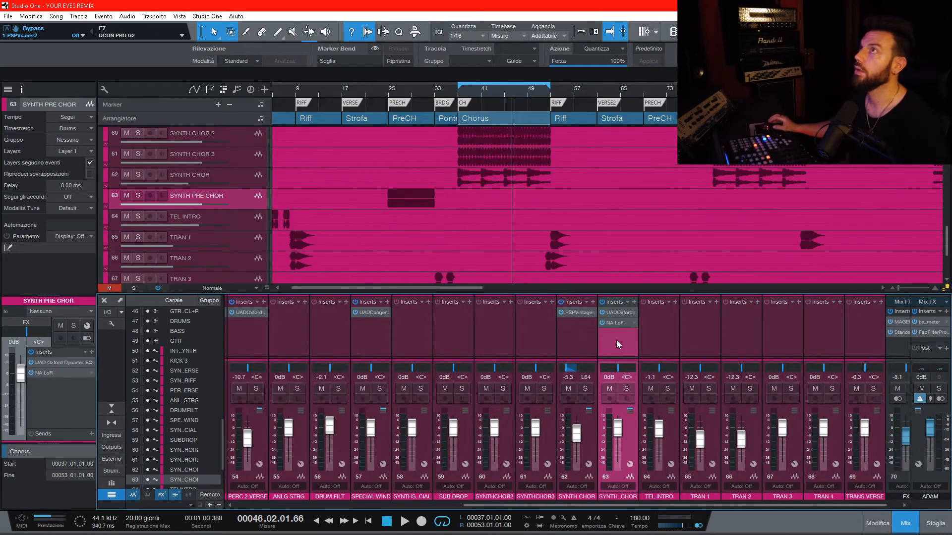
pyautogui.click(391, 94)
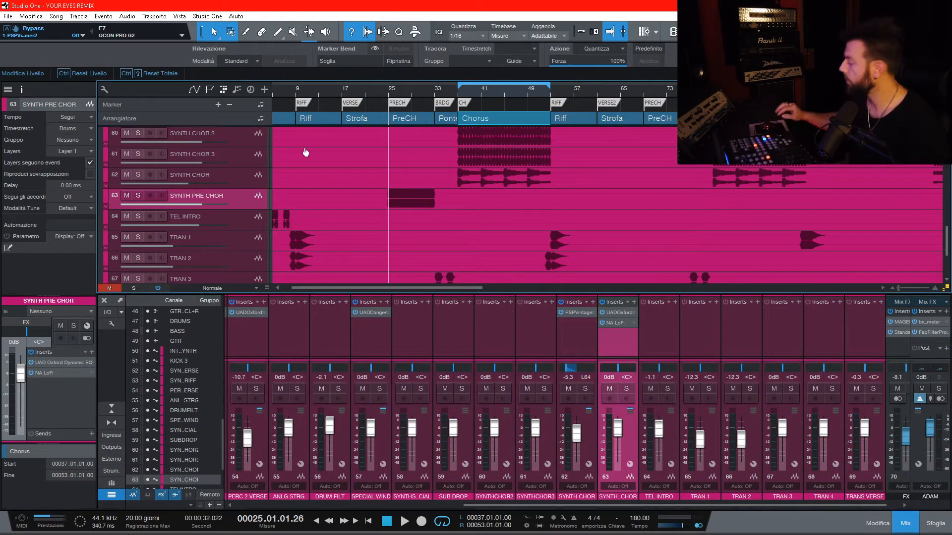
pyautogui.click(395, 95)
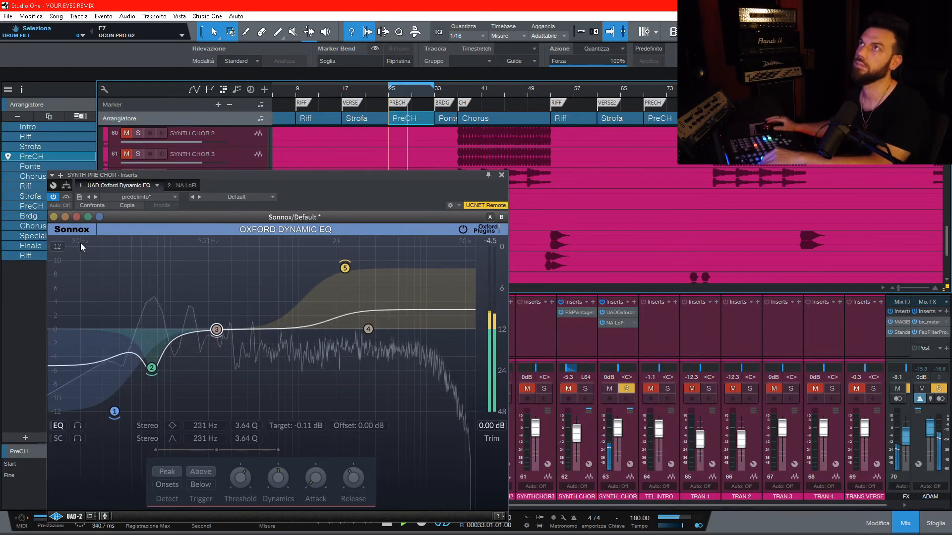
pyautogui.click(54, 197)
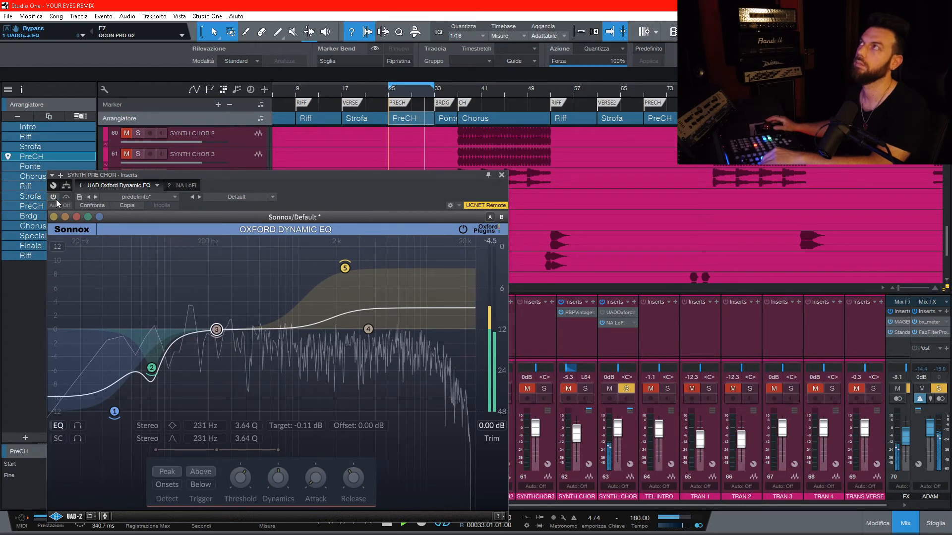
pyautogui.click(53, 197)
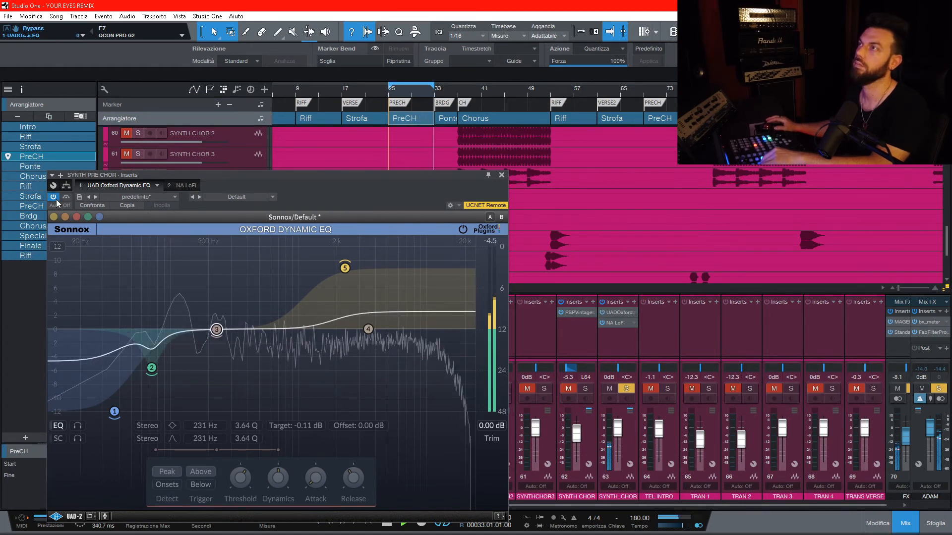
pyautogui.press('space')
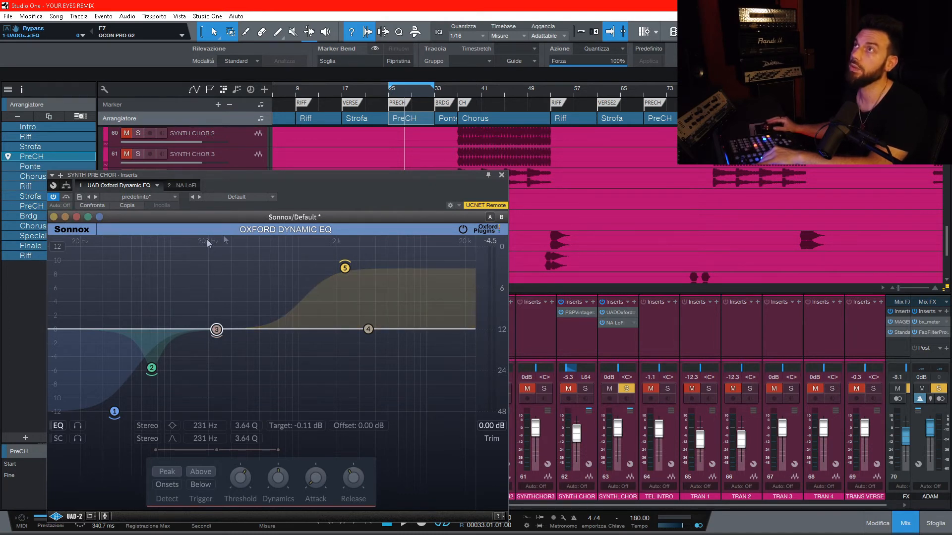
# - Open SYNTH PRE CHOR's NA LoFi insert and play the soloed track from the PRECH marker with the plug-in active and bypassed
pyautogui.click(174, 187)
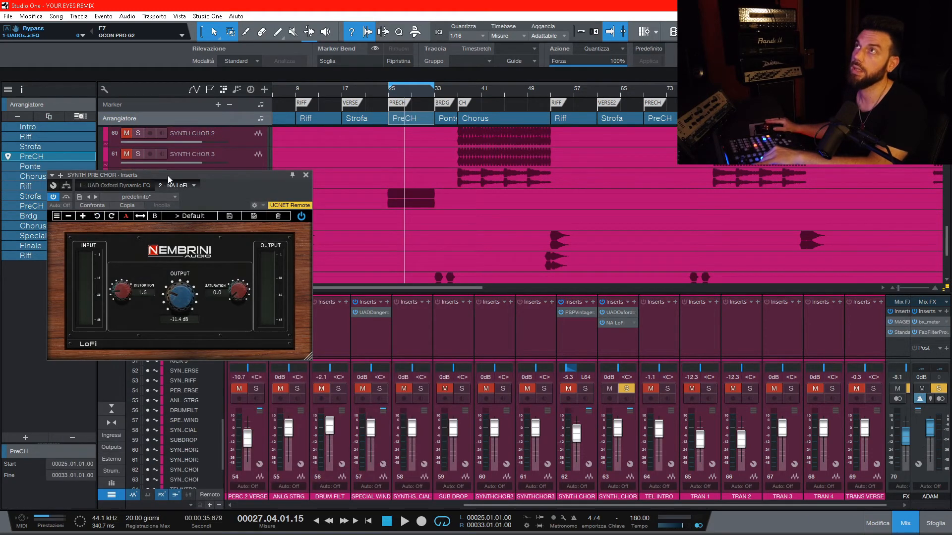
pyautogui.moveTo(168, 175); pyautogui.dragTo(263, 236)
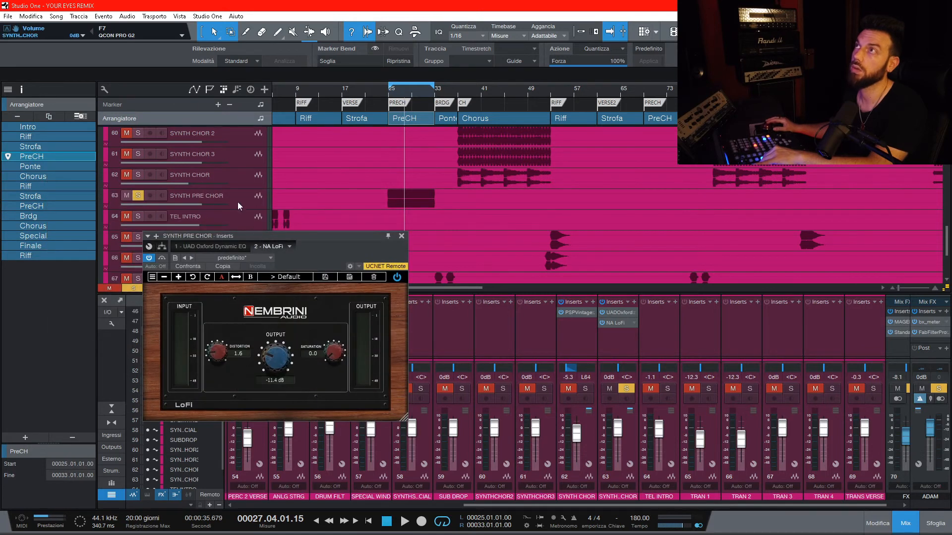
pyautogui.click(240, 201)
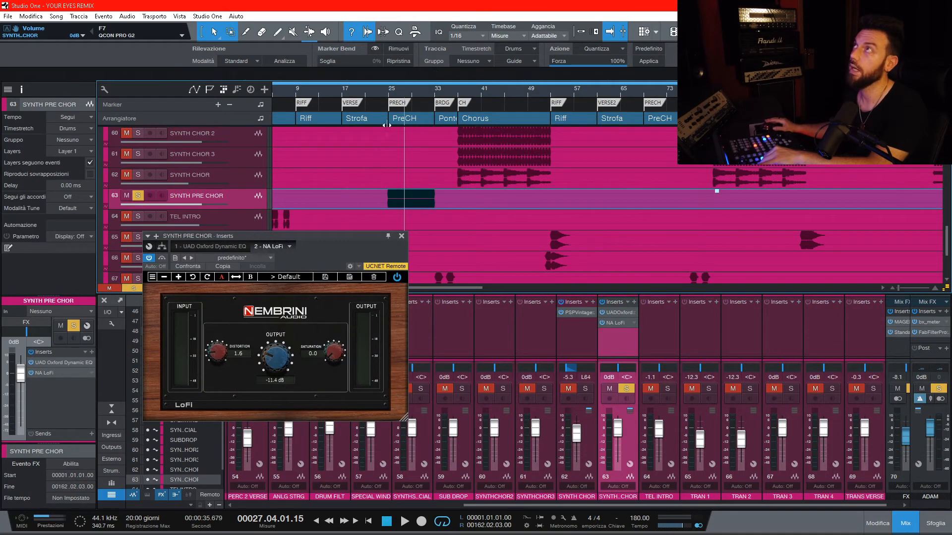
pyautogui.click(389, 96)
pyautogui.press('space')
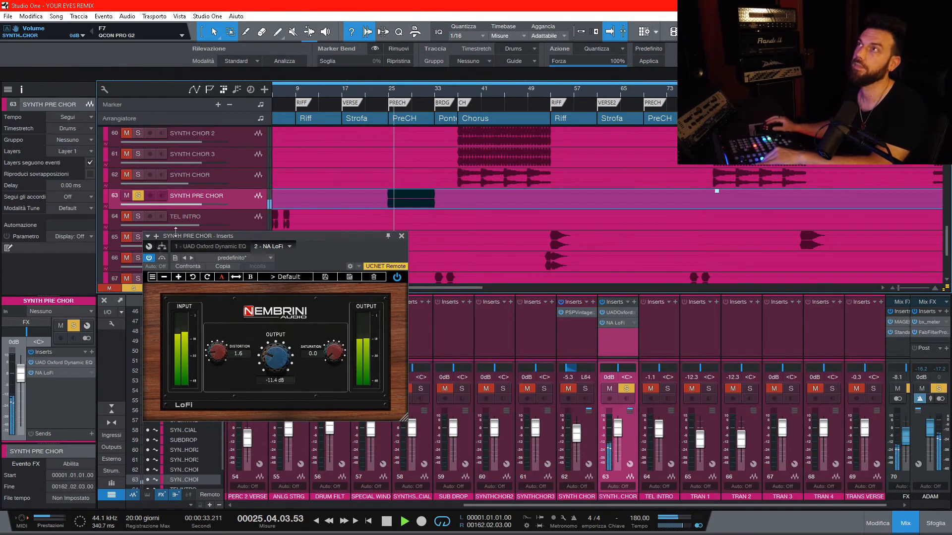
pyautogui.click(149, 258)
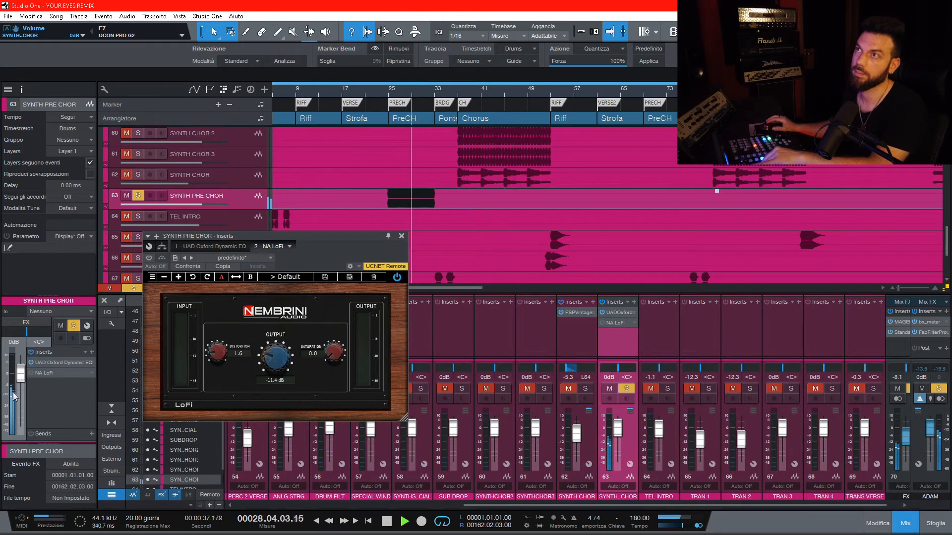
pyautogui.moveTo(14, 392)
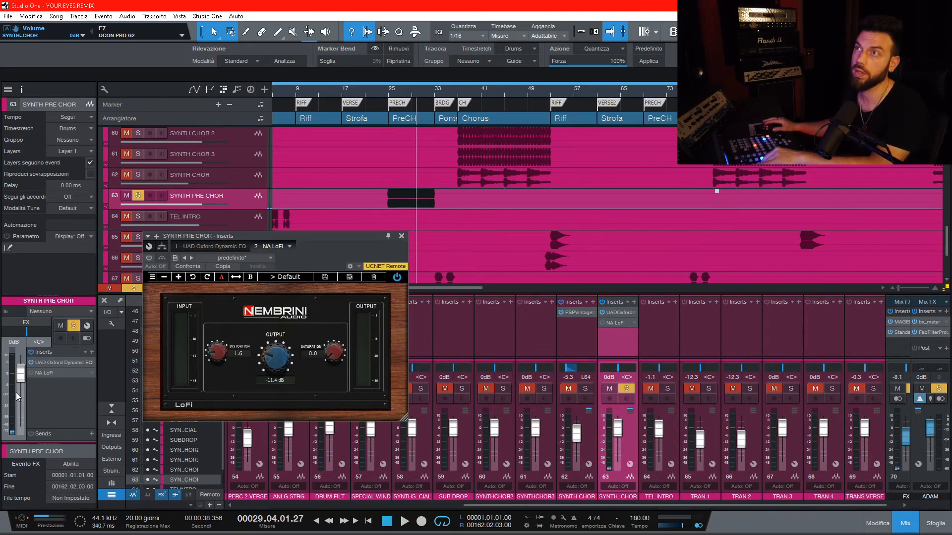
# - Replay soloed SYNTH PRE CHOR from the PRECH marker with NA LoFi bypassed and reactivated, returning the playhead just before the marker
pyautogui.click(386, 92)
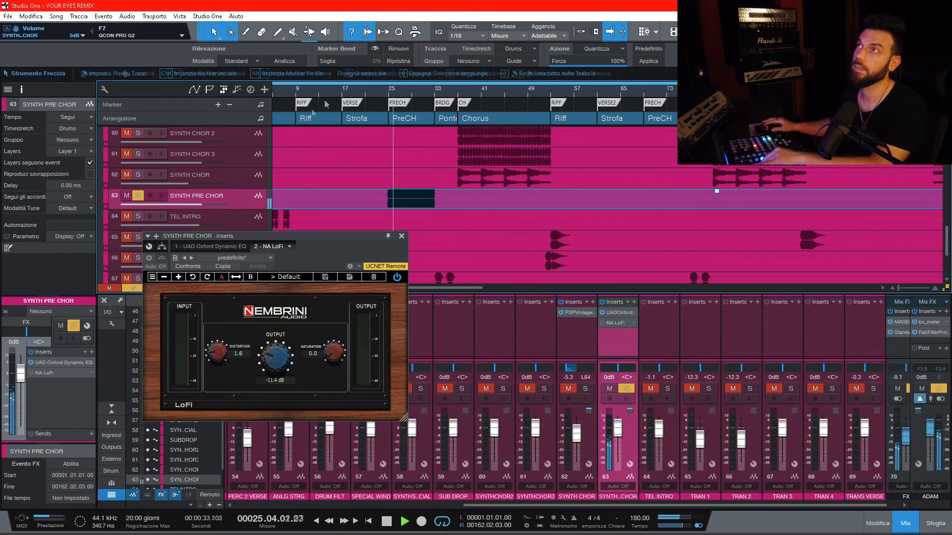
pyautogui.click(149, 258)
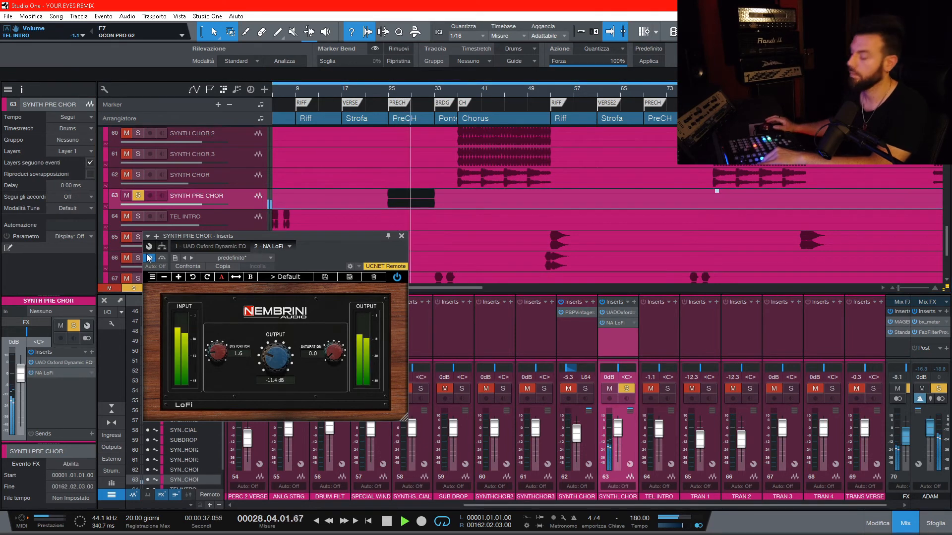
pyautogui.press('space')
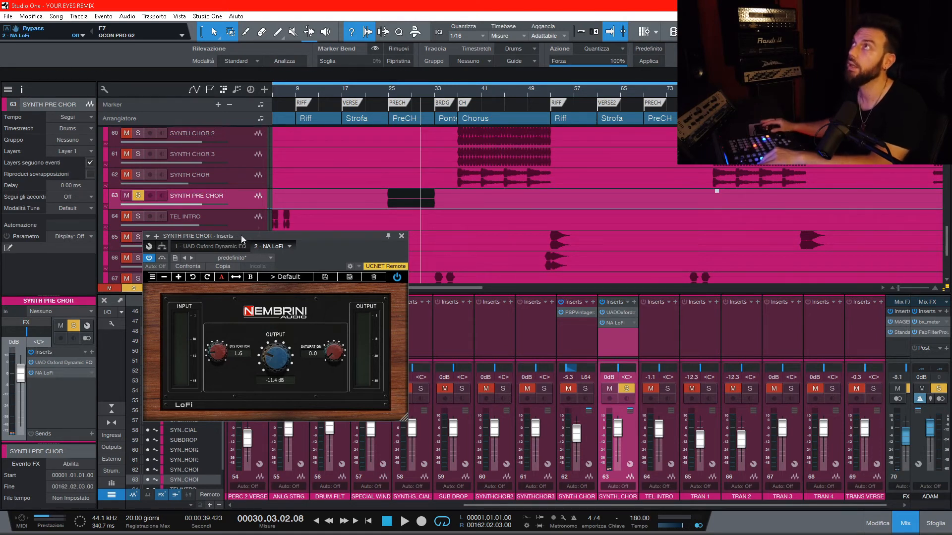
pyautogui.click(384, 94)
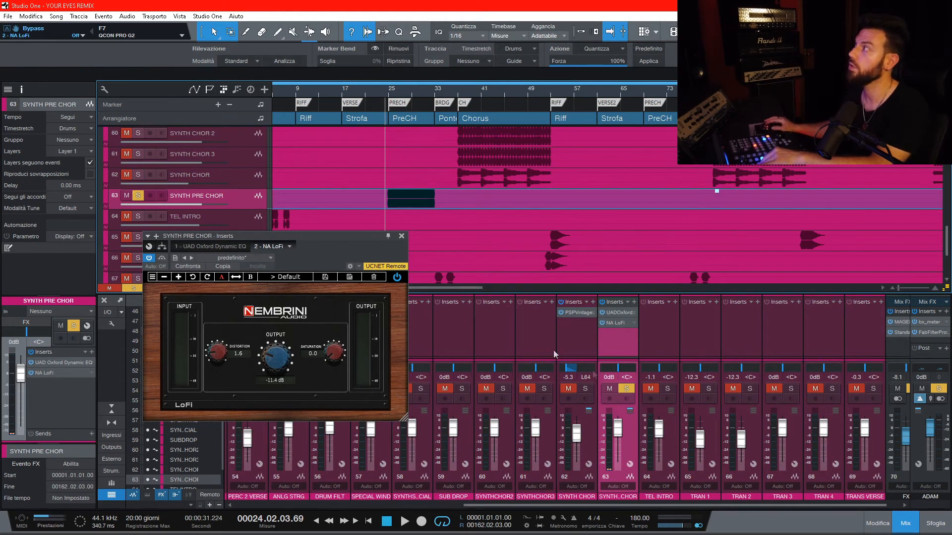
# - Play the first Chorus in the full mix with all FX track inserts active and with them bypassed
pyautogui.click(659, 352)
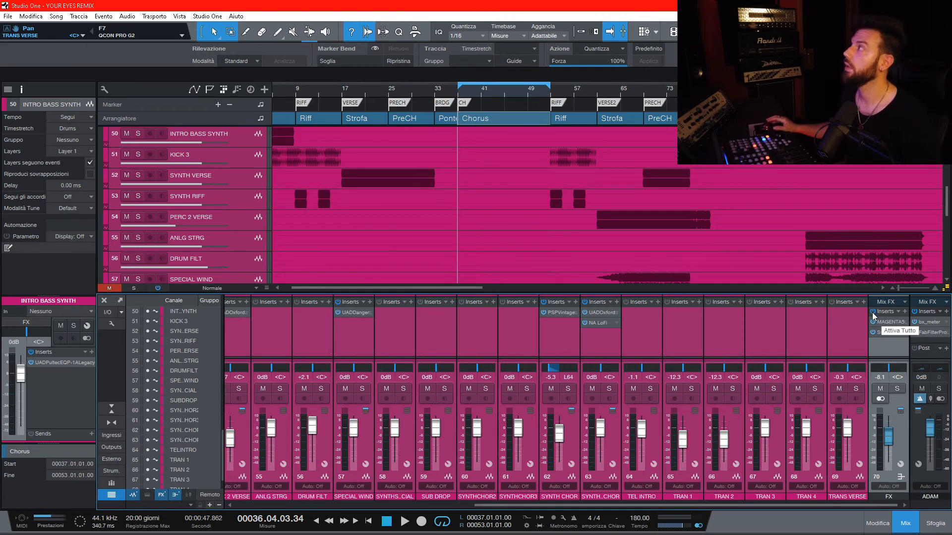
pyautogui.press('space')
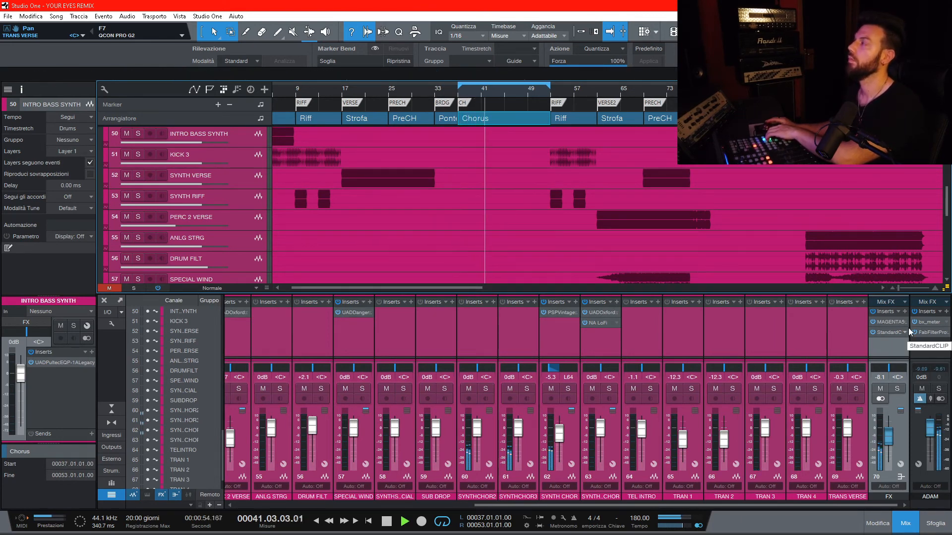
pyautogui.press('space')
pyautogui.click(872, 311)
pyautogui.press('space')
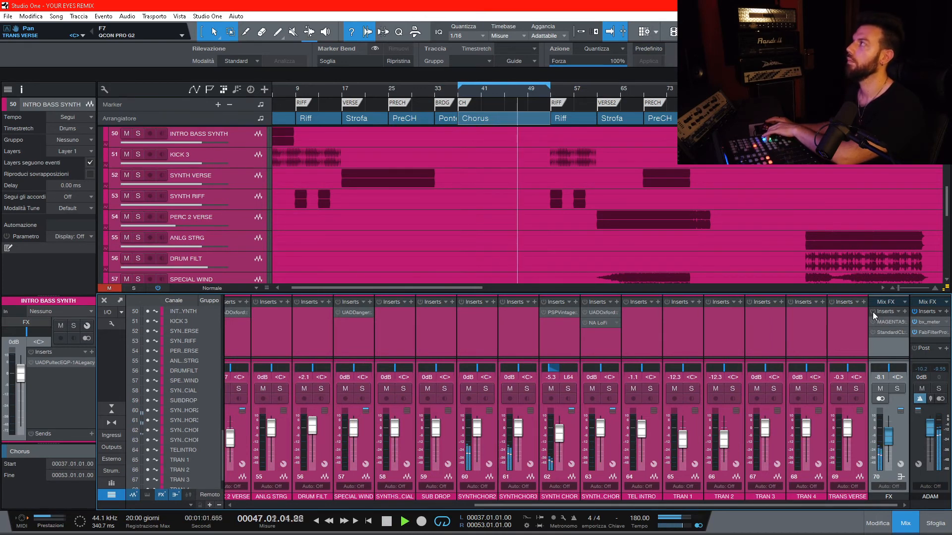
# - Play the full mix from about bar 96 with the FX inserts active, viewing the ANLG STRG to SYNTH SPECIAL tracks
pyautogui.press('space')
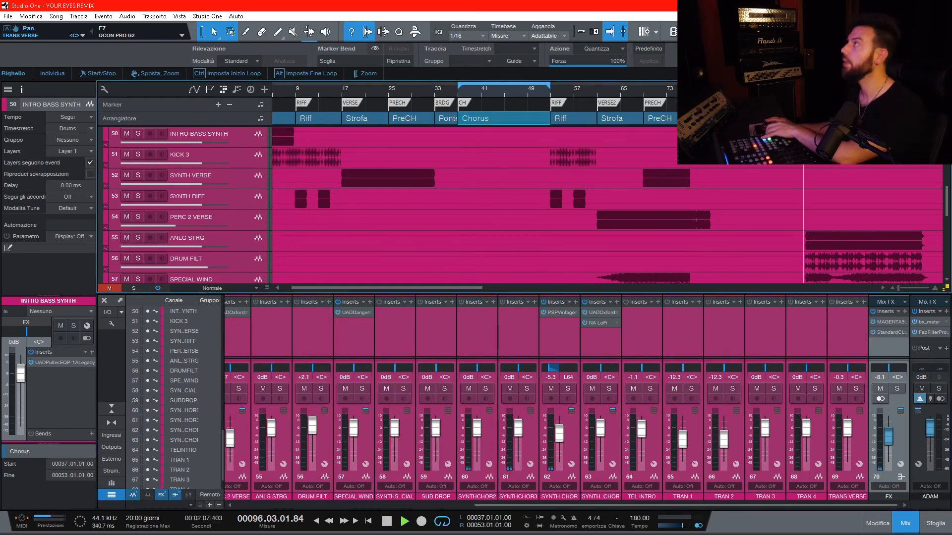
pyautogui.press('space')
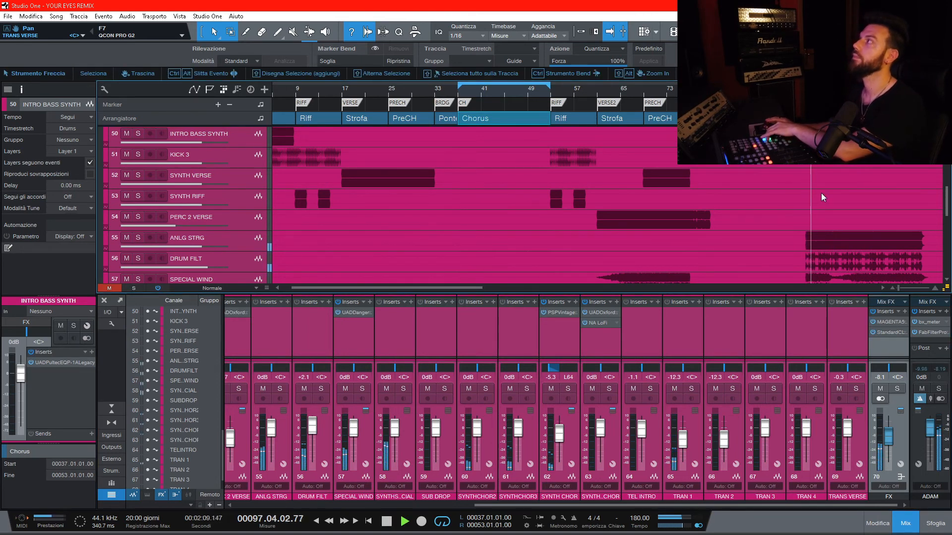
pyautogui.scroll(-3, 858, 260)
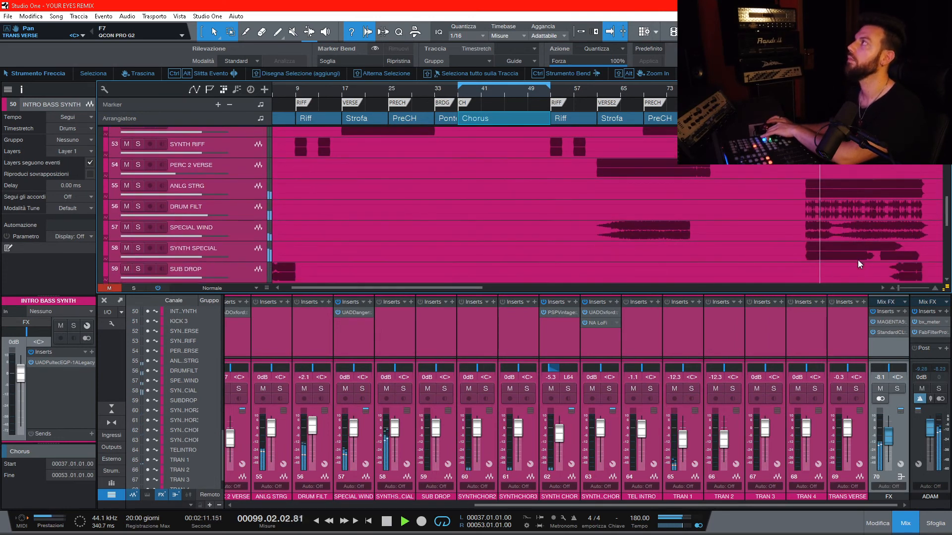
pyautogui.scroll(1, 859, 263)
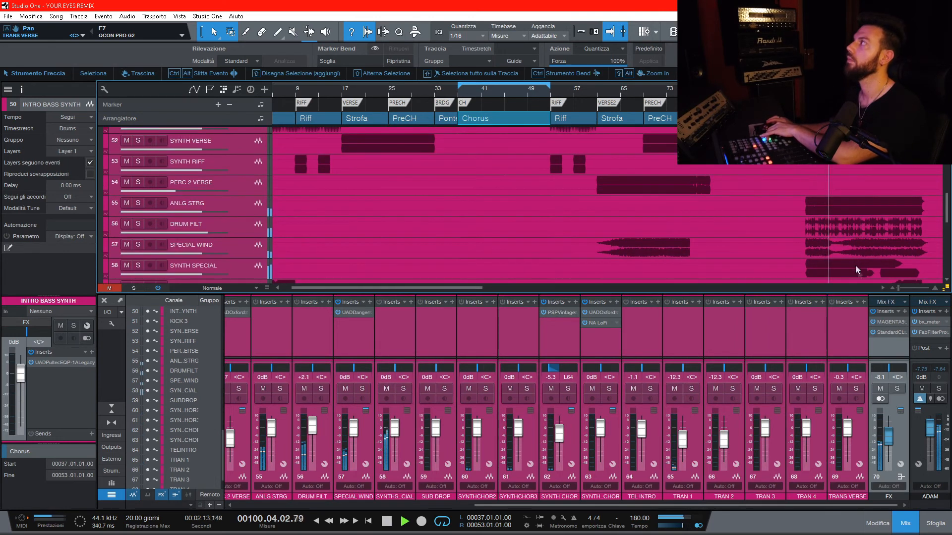
# - Bypass the FX track inserts and replay the section with ANLG STRG, DRUM FILT and SYNTH SPECIAL from its start
pyautogui.press('space')
pyautogui.click(872, 311)
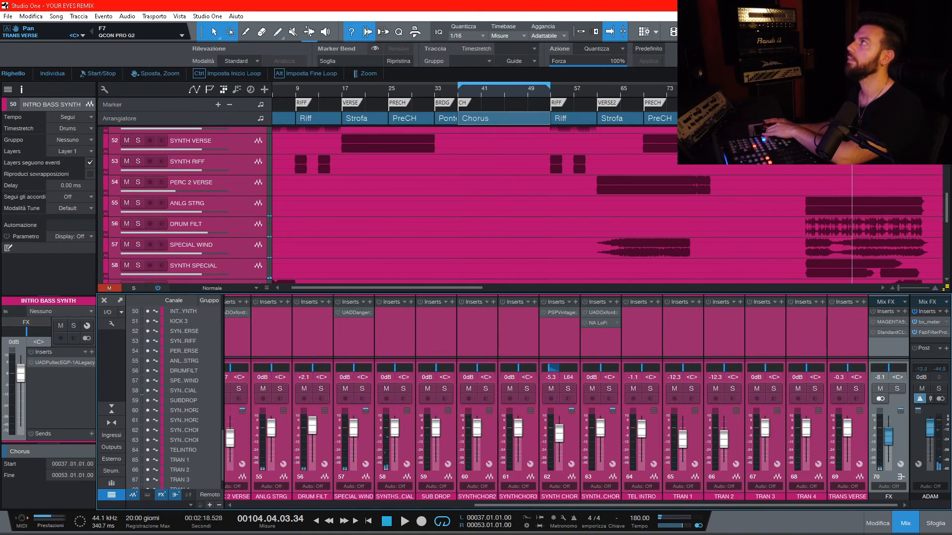
pyautogui.click(798, 88)
pyautogui.press('space')
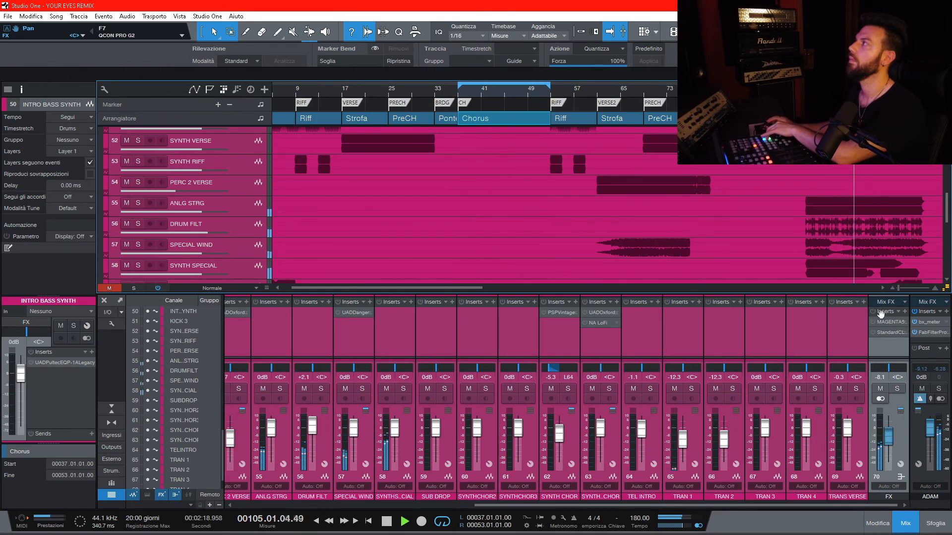
pyautogui.press('space')
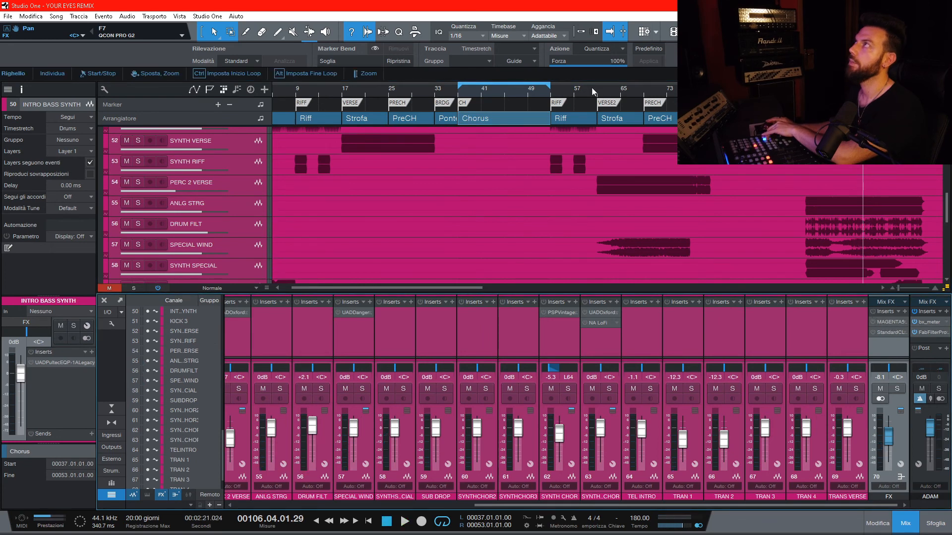
# - Play the full mix from the VERSE2 marker, comparing the FX track inserts bypassed and active
pyautogui.click(597, 92)
pyautogui.press('space')
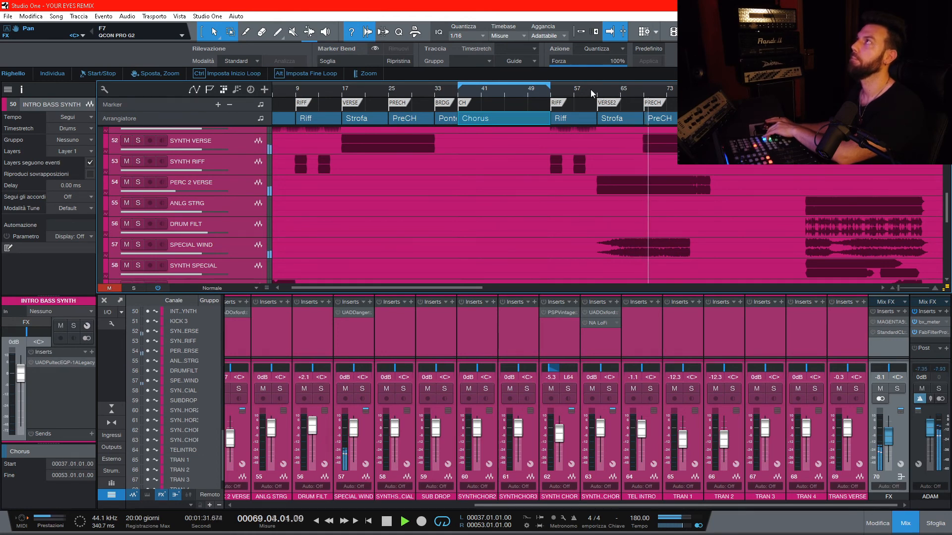
pyautogui.press('space')
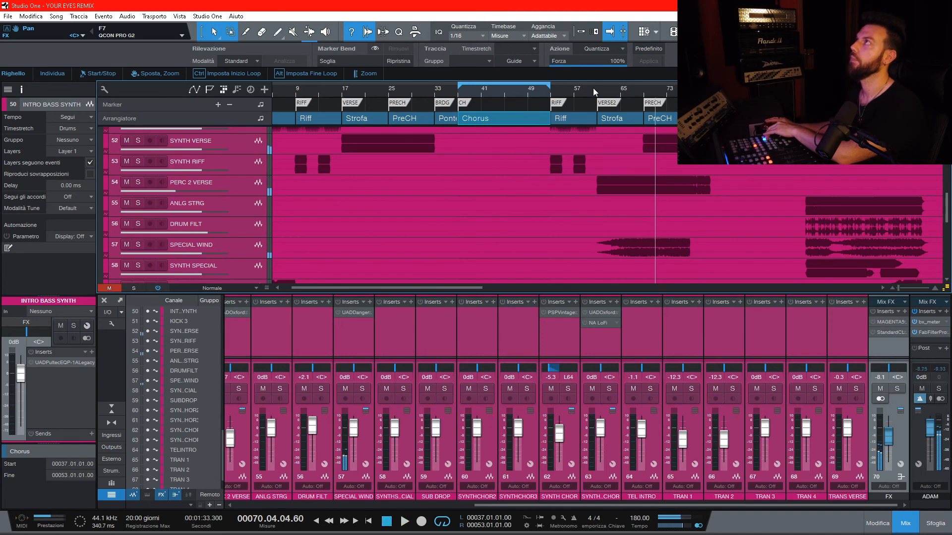
pyautogui.click(593, 88)
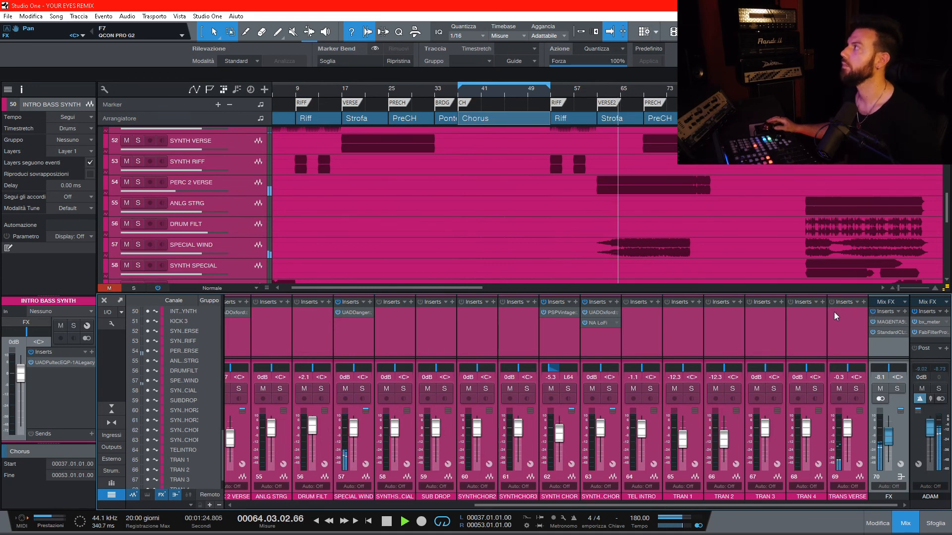
# - Open the bx_meter insert on the ADAM output and monitor the mix levels through the second verse and chorus
pyautogui.click(930, 323)
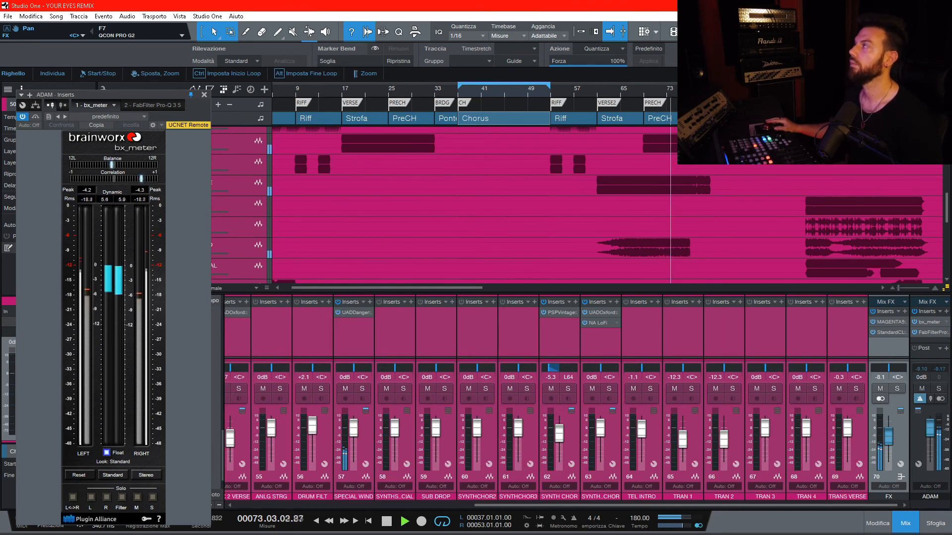
pyautogui.scroll(-2, 727, 172)
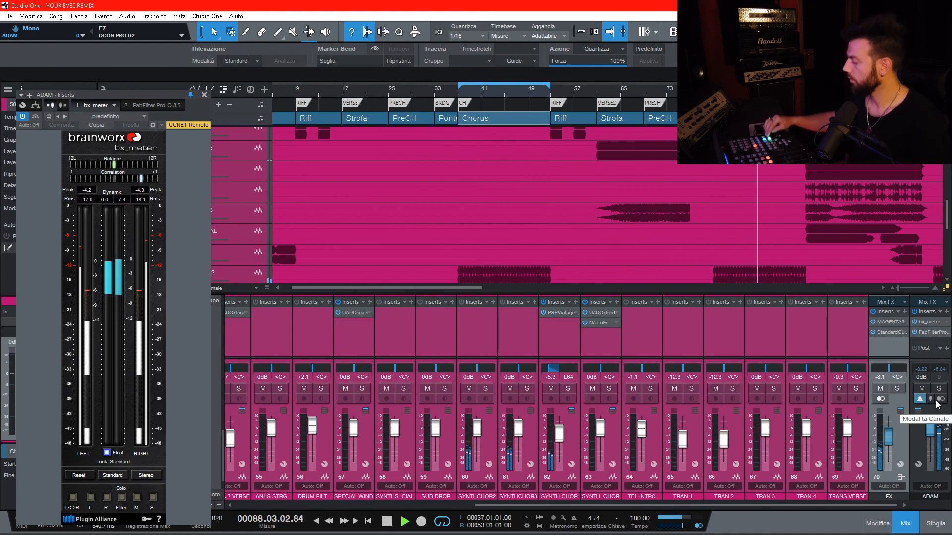
pyautogui.press('space')
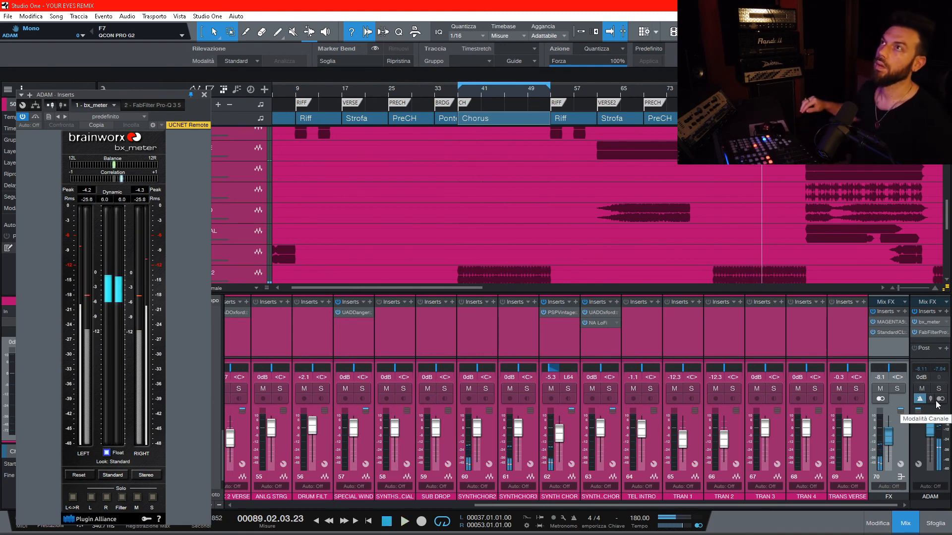